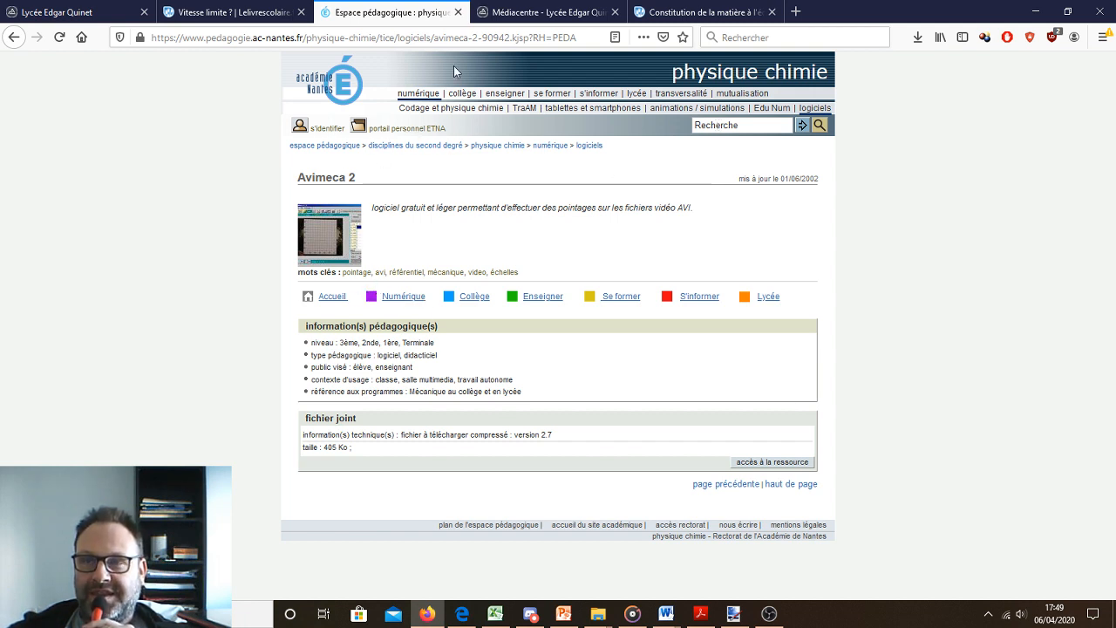
Step: Download avimeca2.zip from the Avimeca 2 resource page, saving the file to disk
click(788, 466)
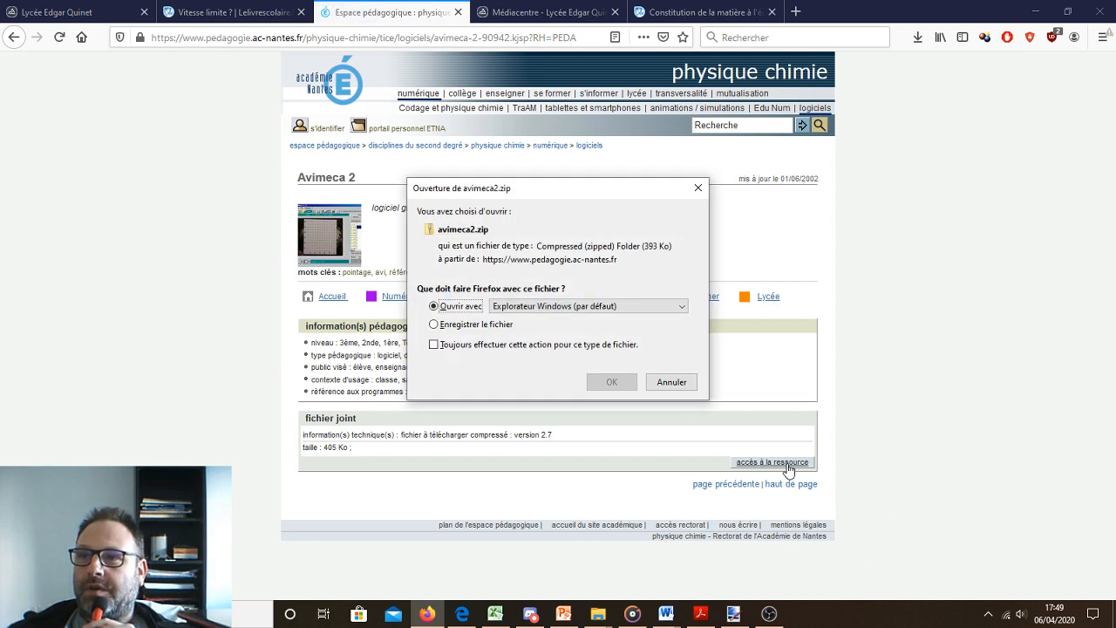
click(434, 323)
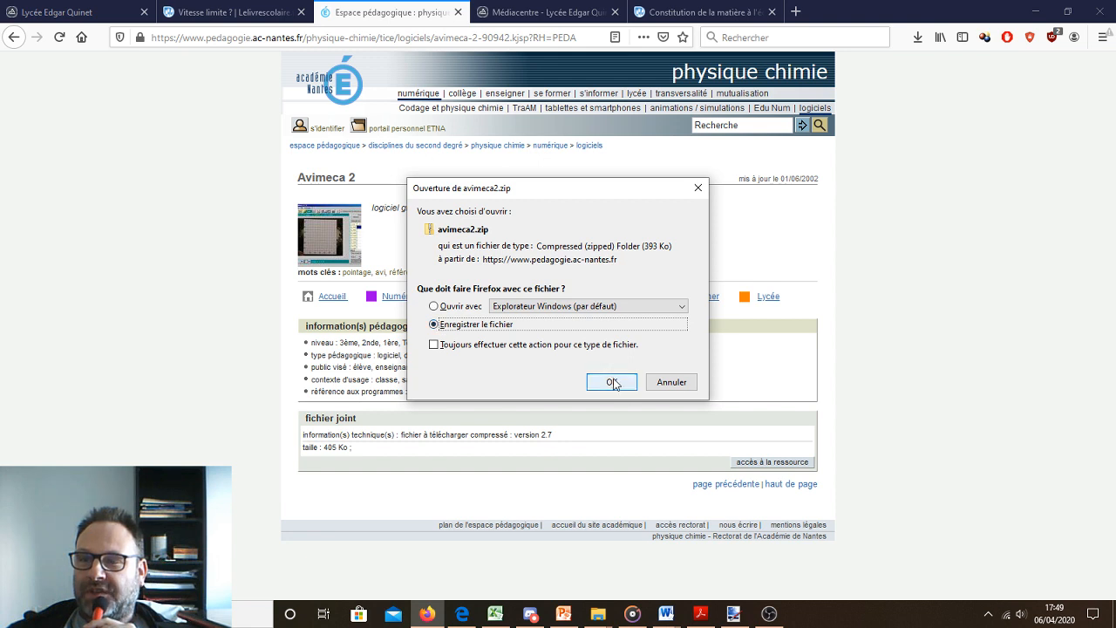
click(611, 382)
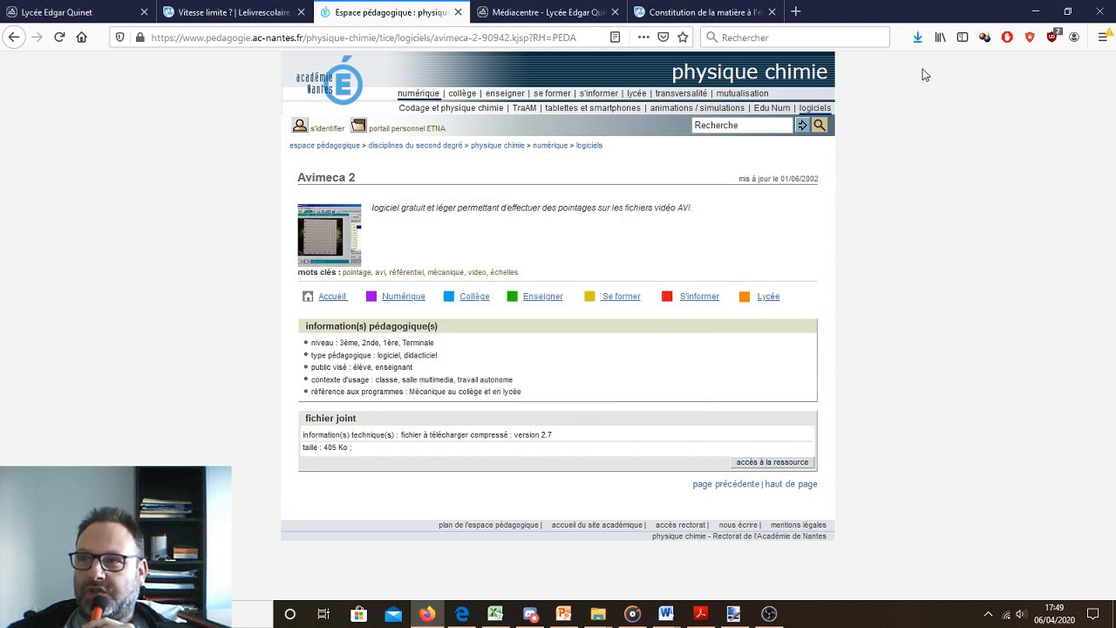
Step: Extract the downloaded avimeca2(1).zip into the avimeca2(1) folder in Downloads and launch the extracted avimeca2.exe
click(916, 41)
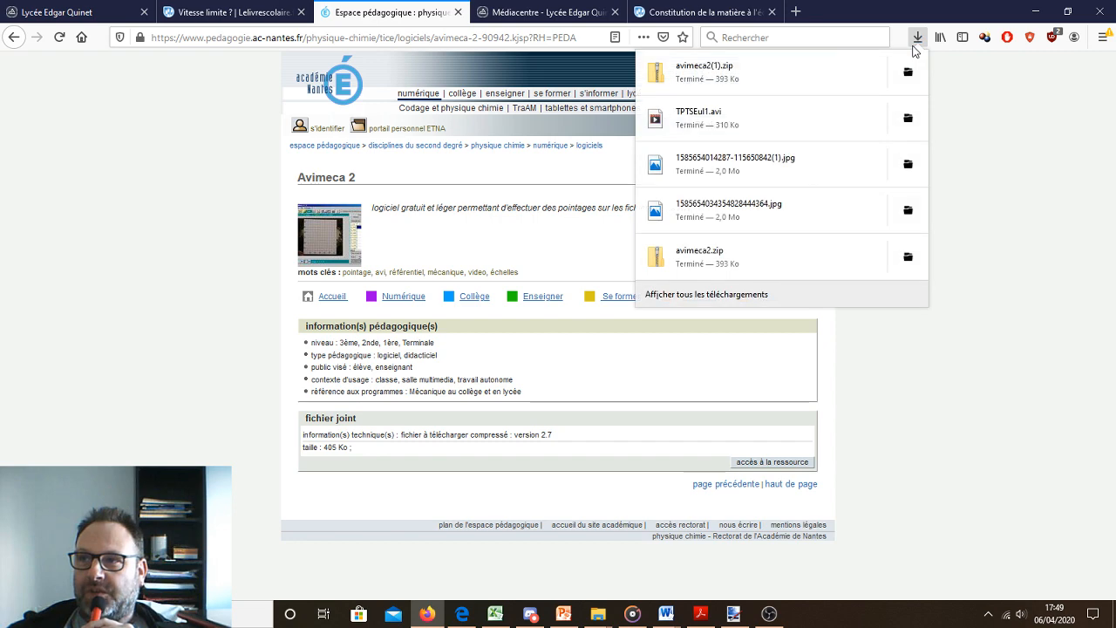
click(739, 66)
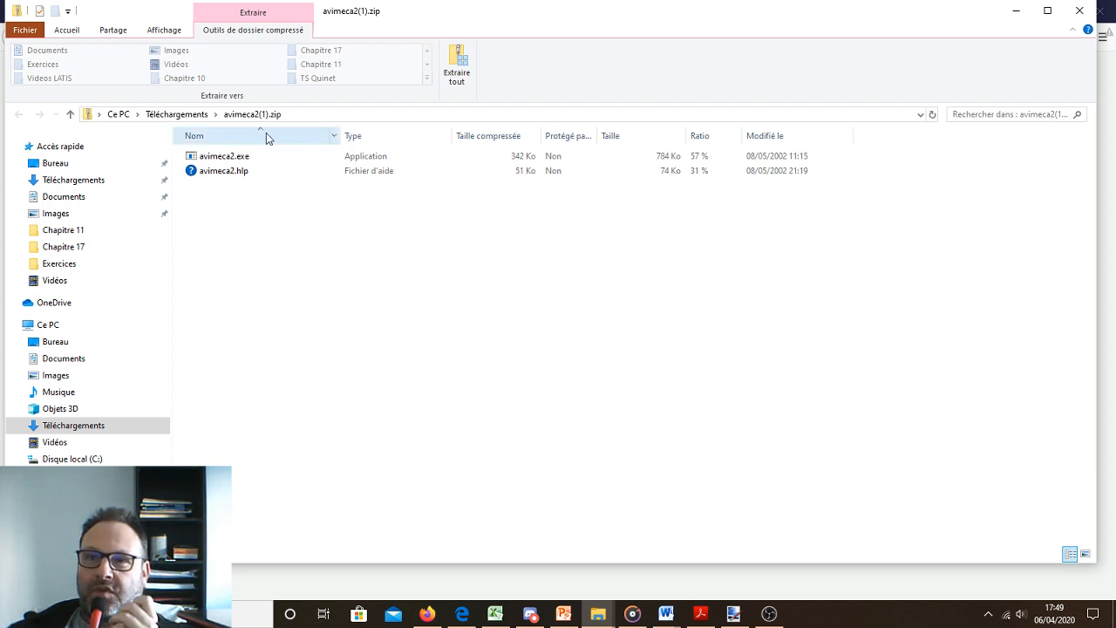
click(283, 178)
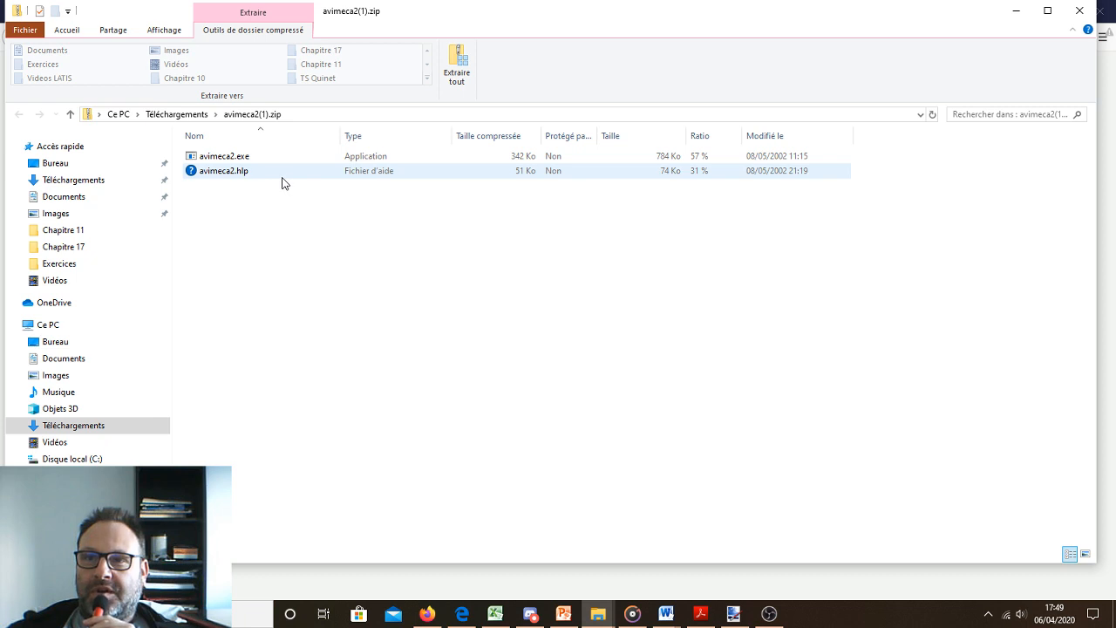
click(250, 159)
double_click(247, 158)
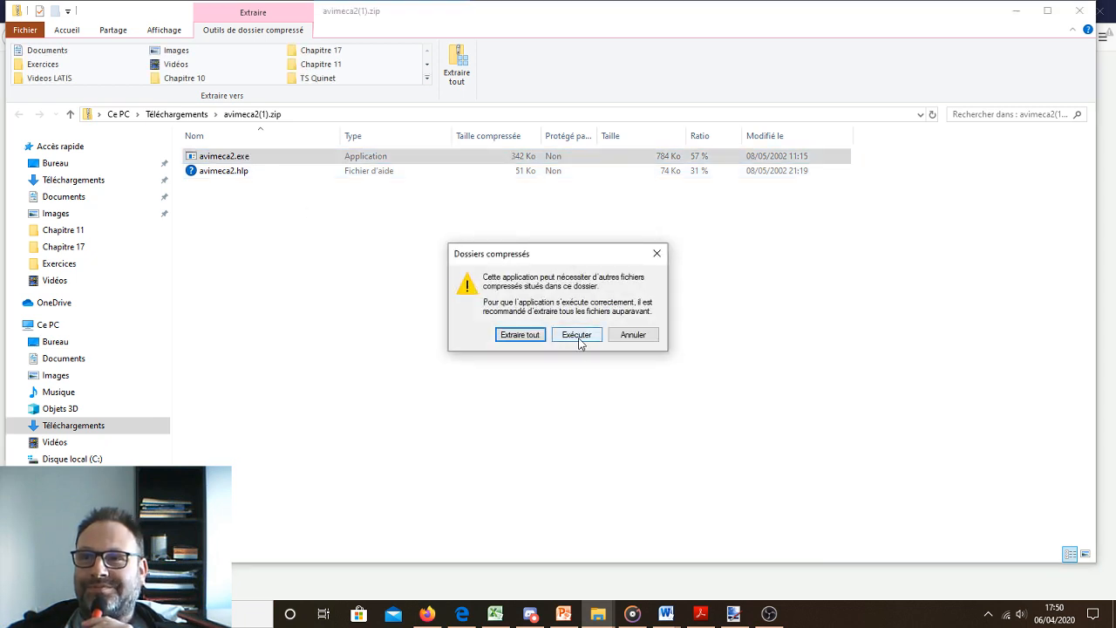
click(520, 335)
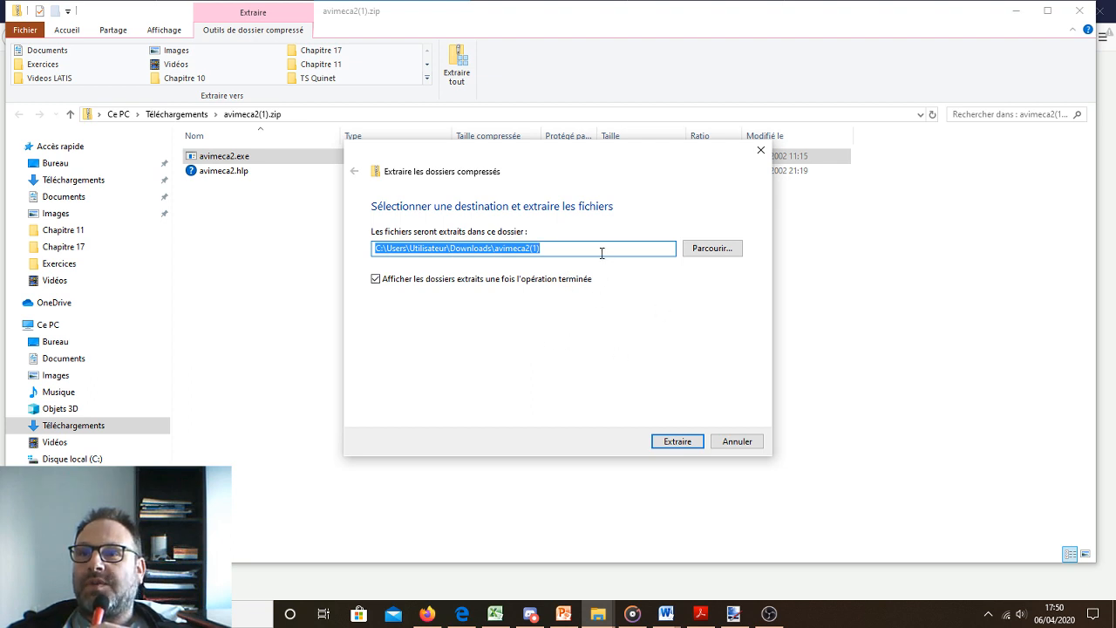
click(687, 445)
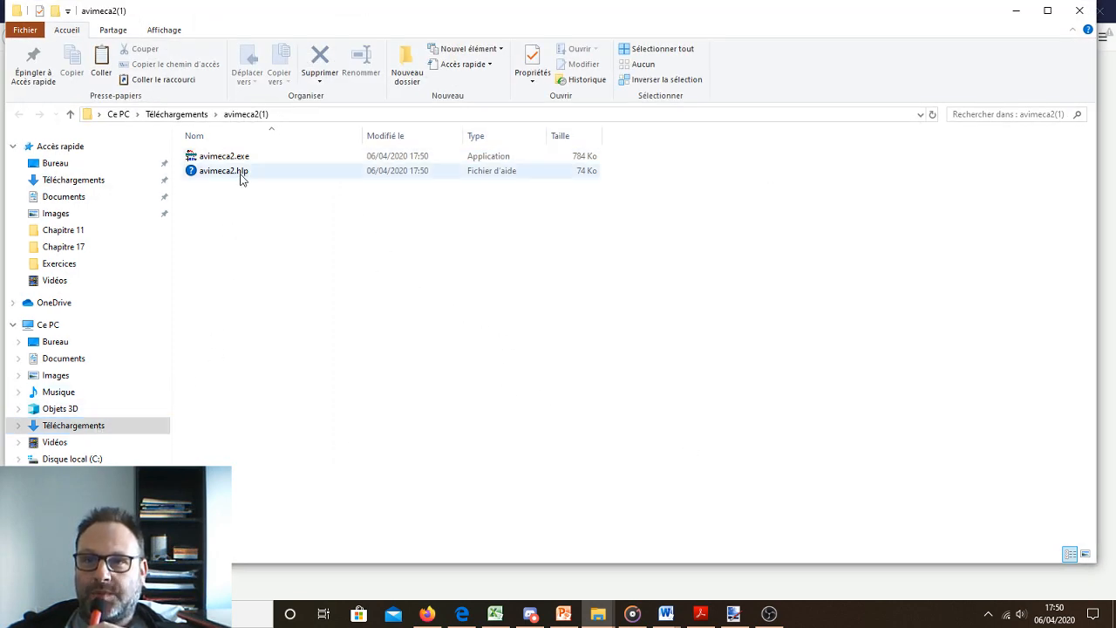
double_click(242, 156)
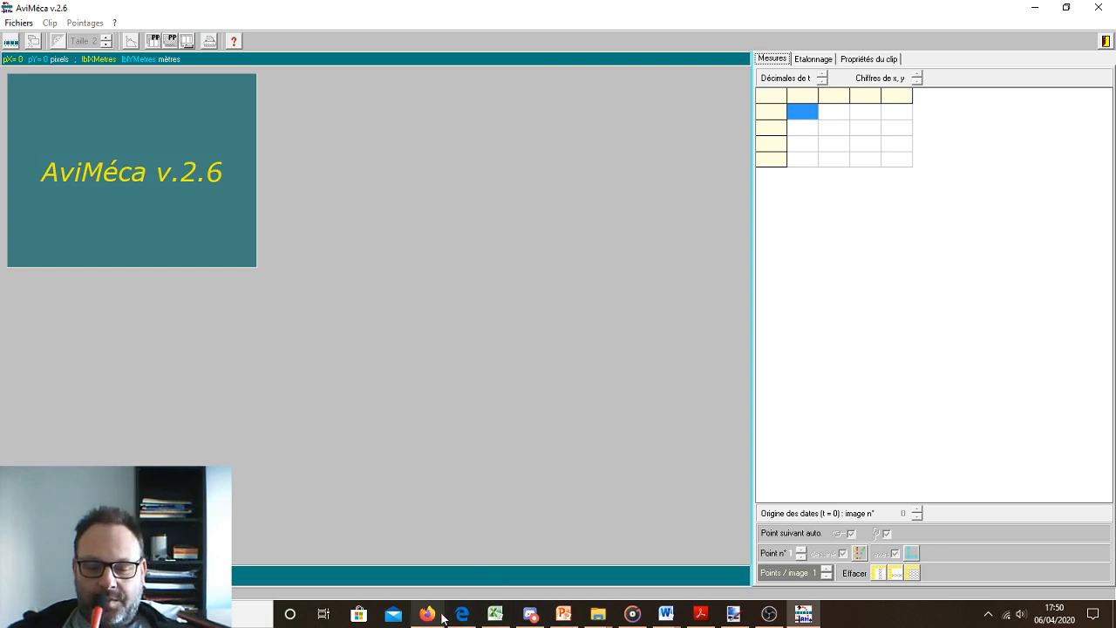
Step: Switch to Firefox, save the attachment TPTSEul1.avi from the Lycée Edgar Quinet session page, and open the download
mouse_move(437, 616)
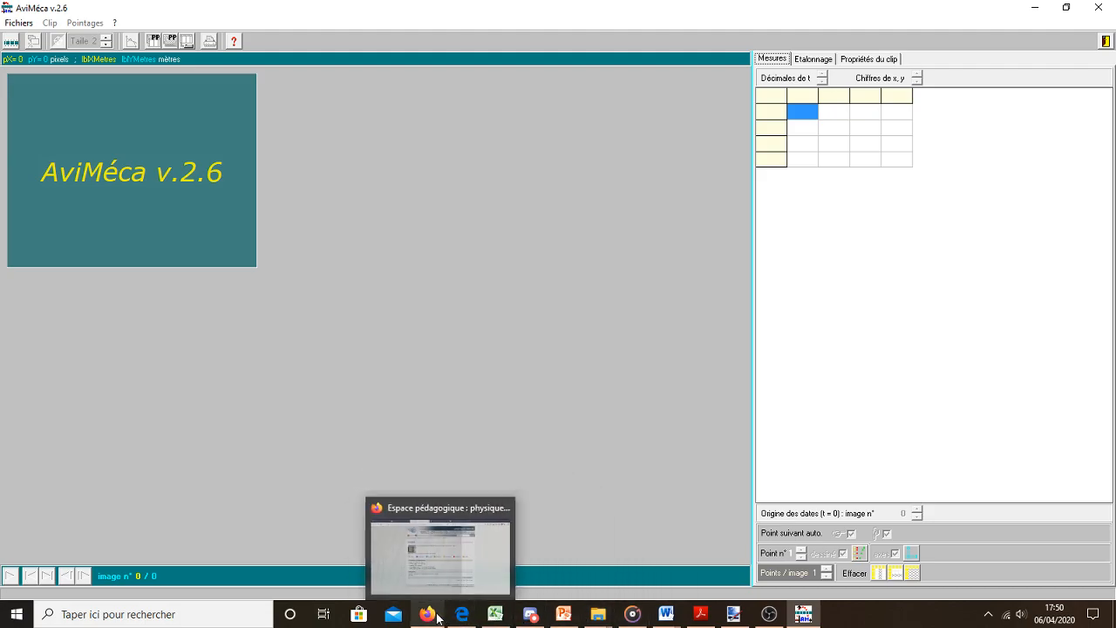
click(438, 615)
click(42, 7)
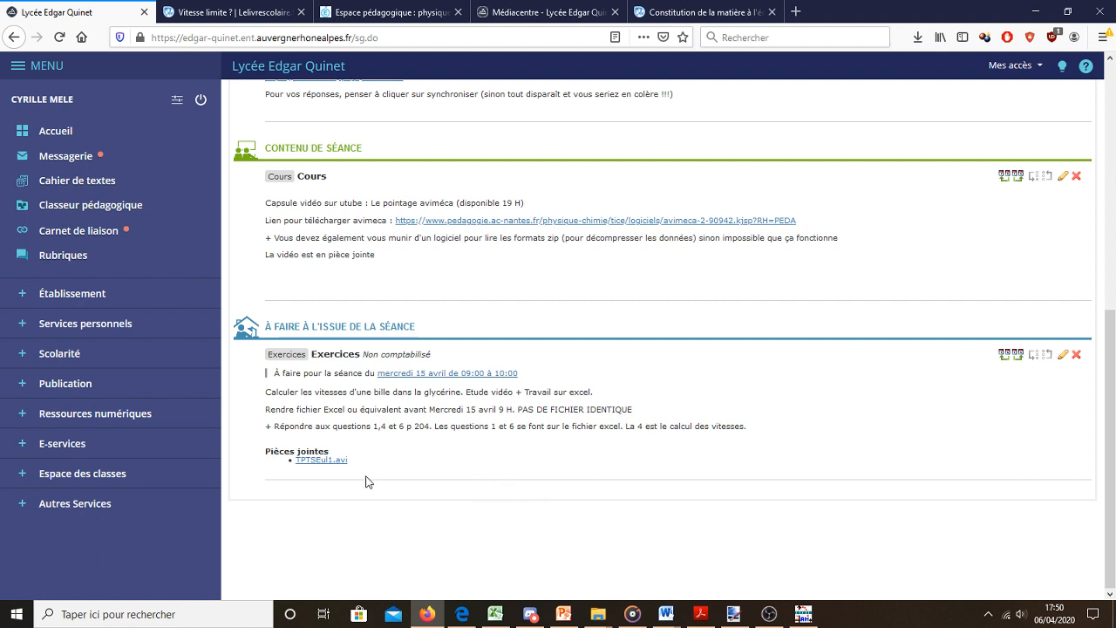
click(331, 462)
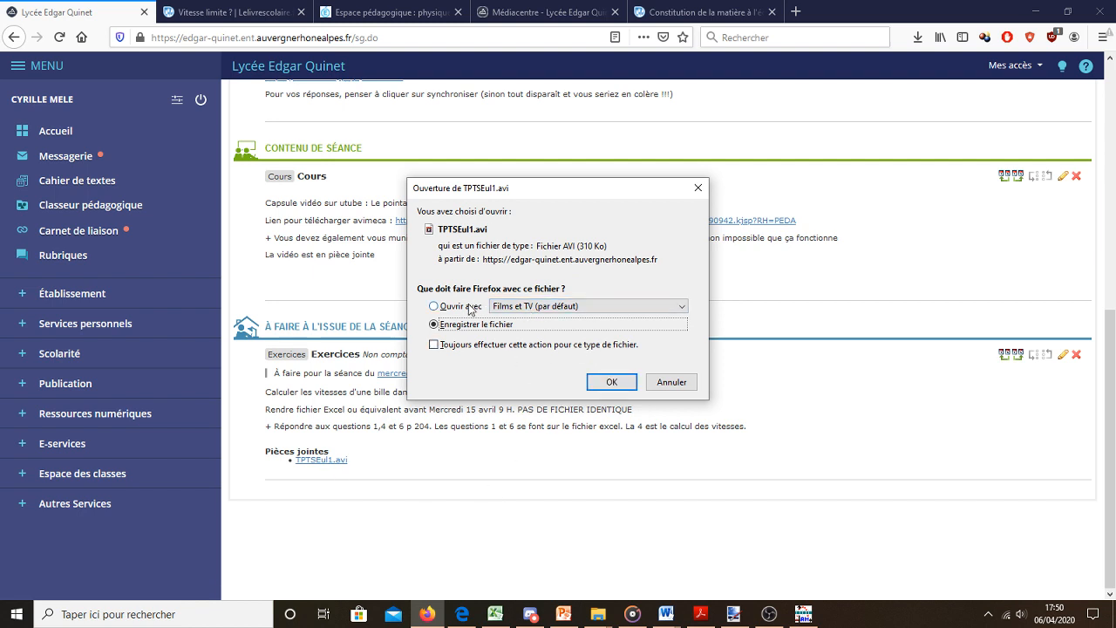
click(613, 381)
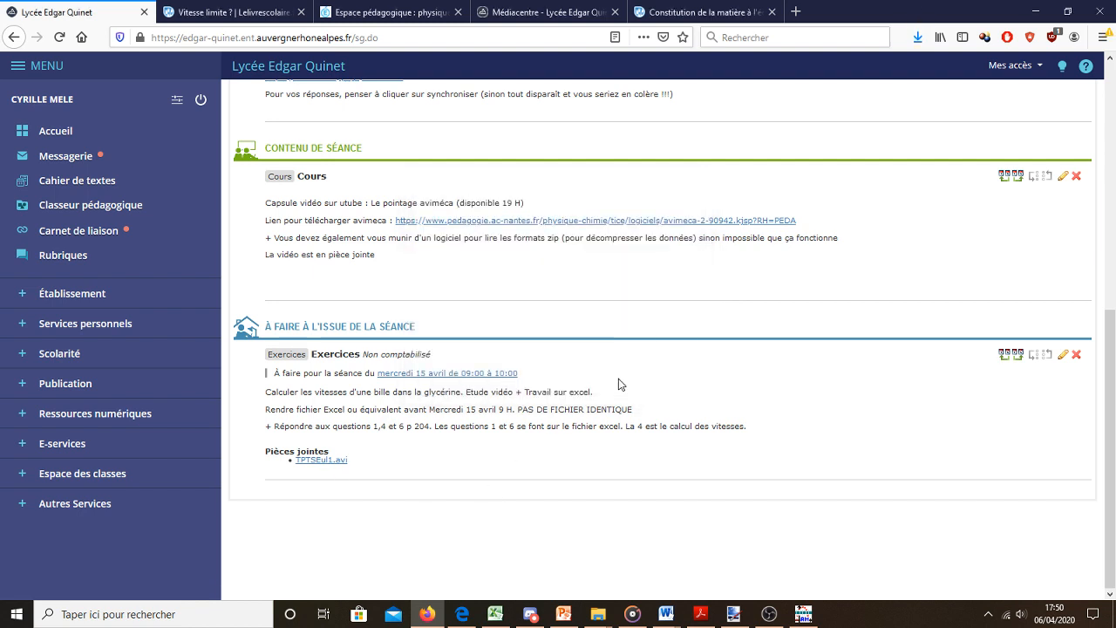
click(918, 37)
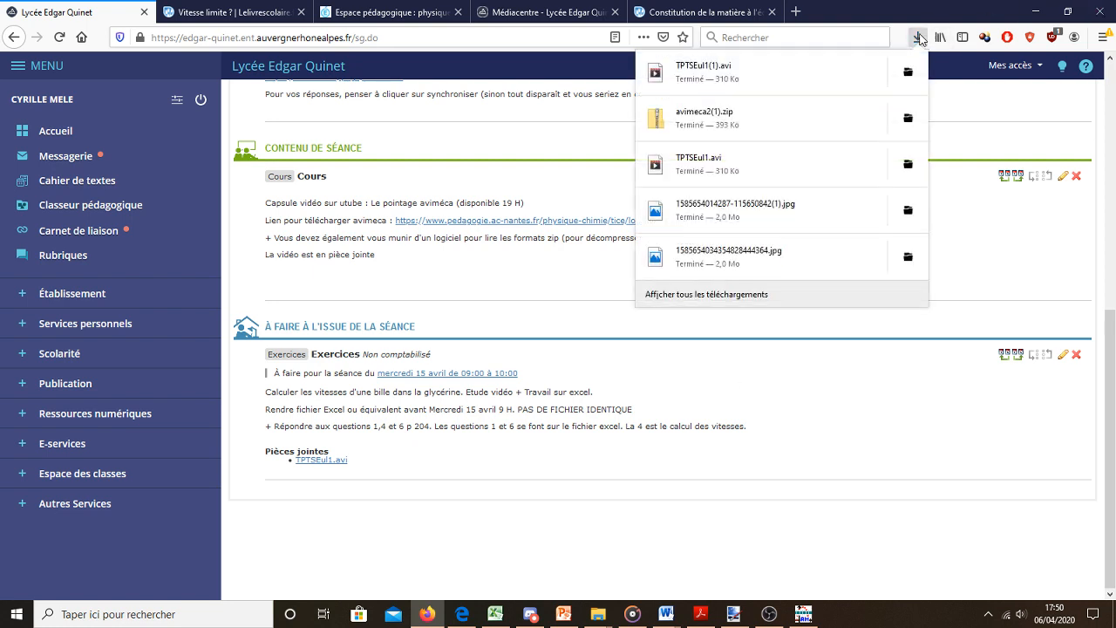
click(781, 79)
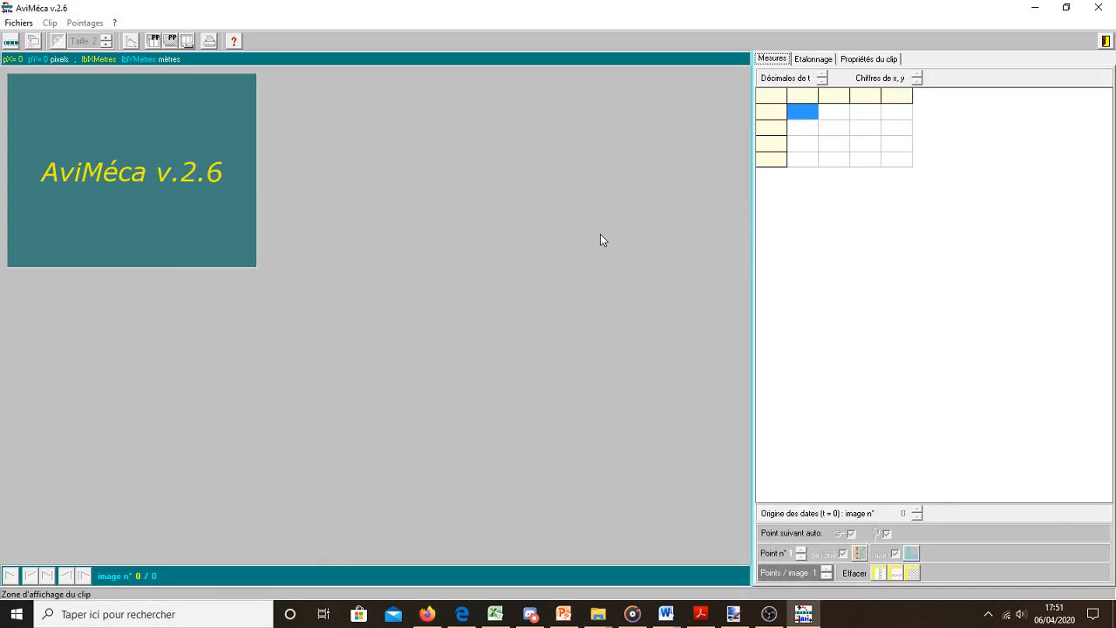
Step: In AviMéca, open the video clip TPTSEul1.avi from the Téléchargements folder
click(19, 24)
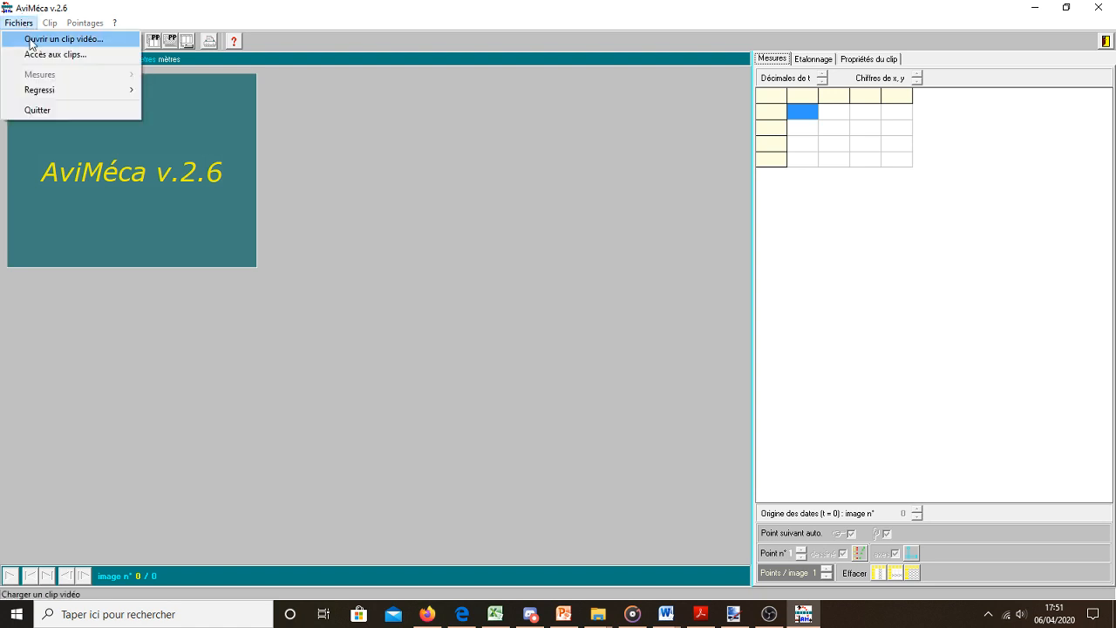
click(30, 38)
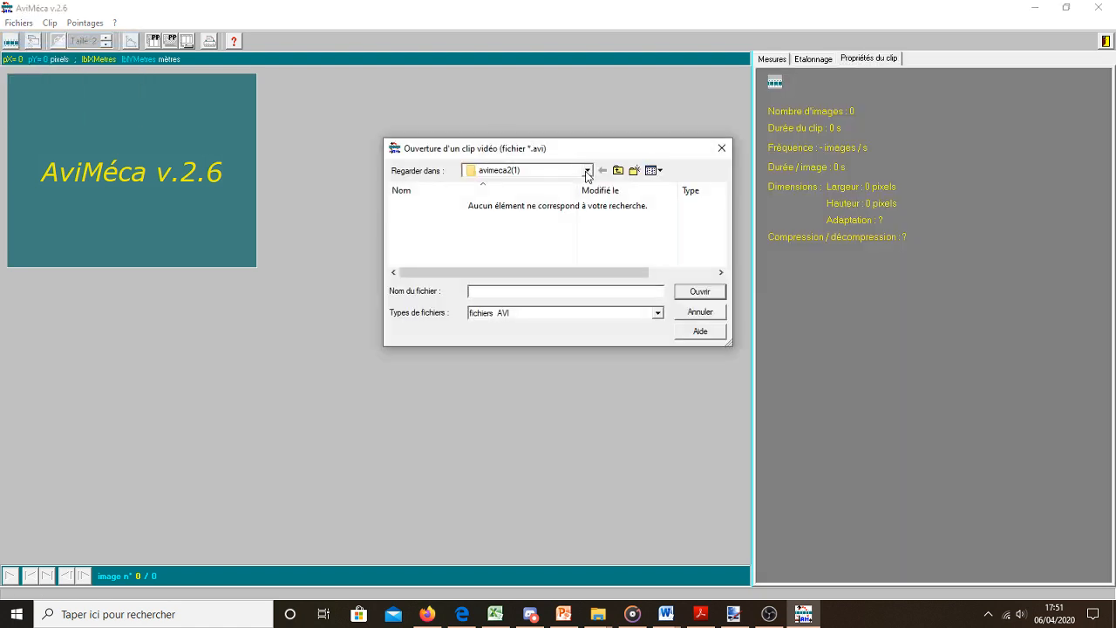
click(587, 171)
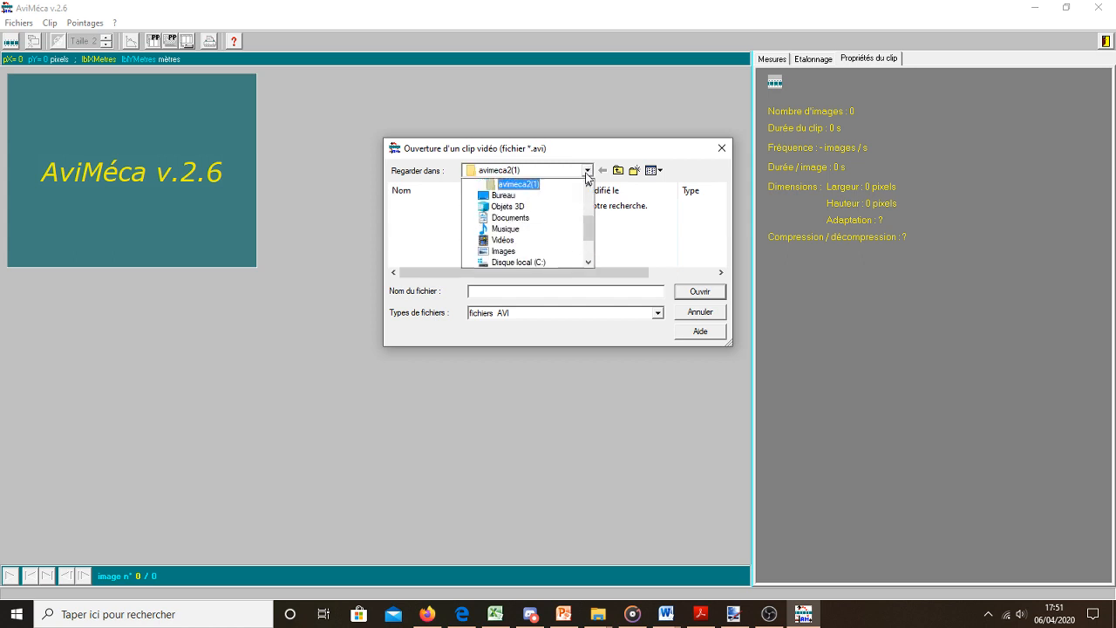
click(538, 224)
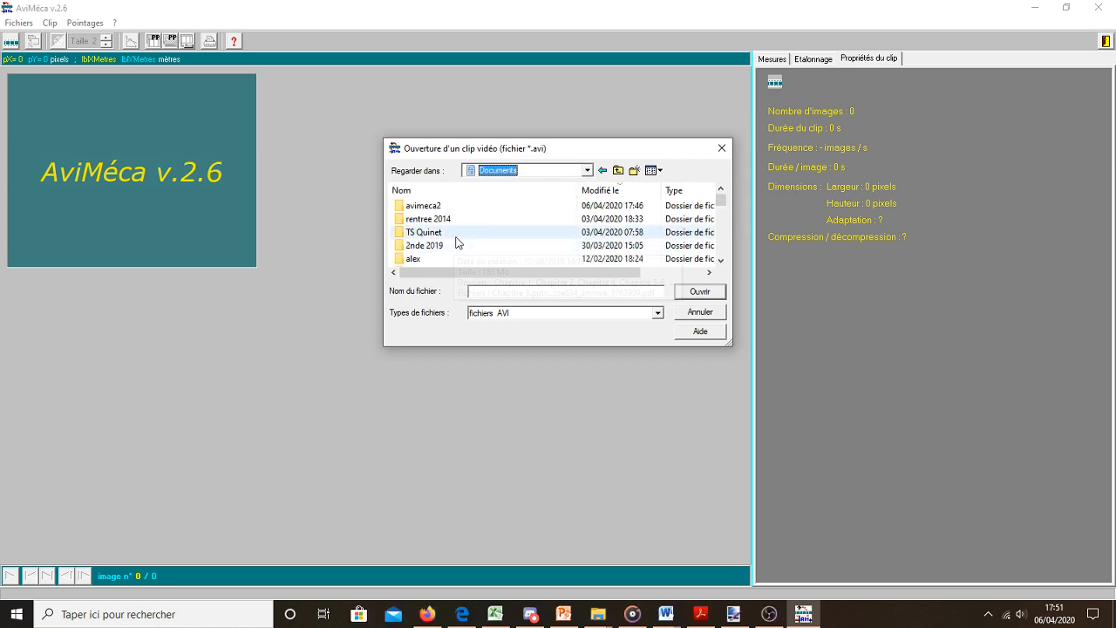
scroll(456, 242, up, 1)
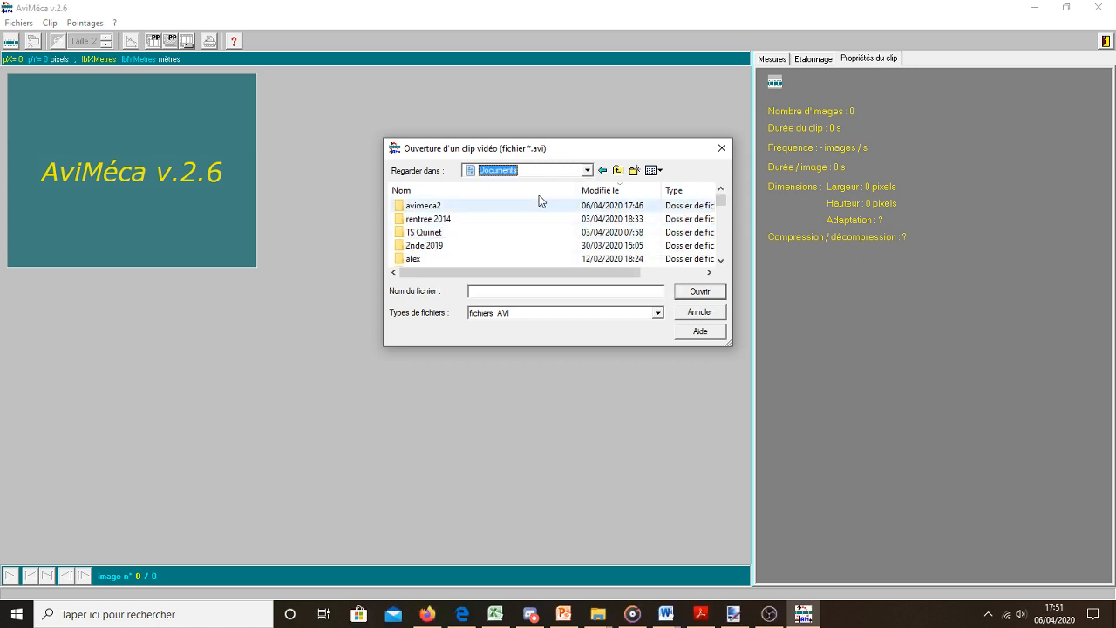
click(617, 171)
scroll(615, 254, down, 3)
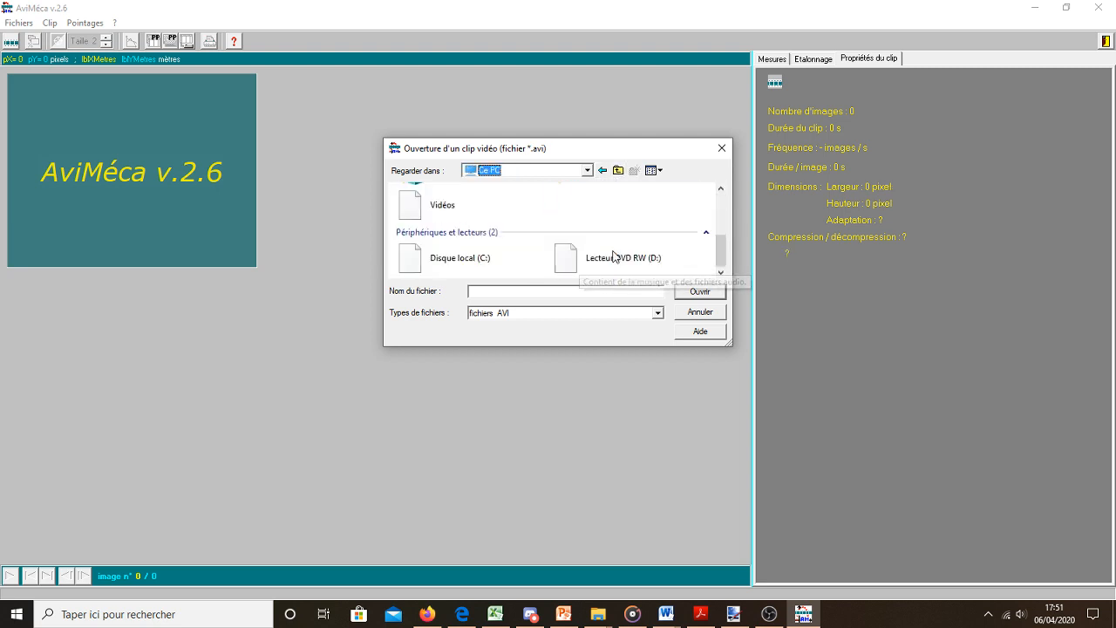
scroll(667, 253, up, 3)
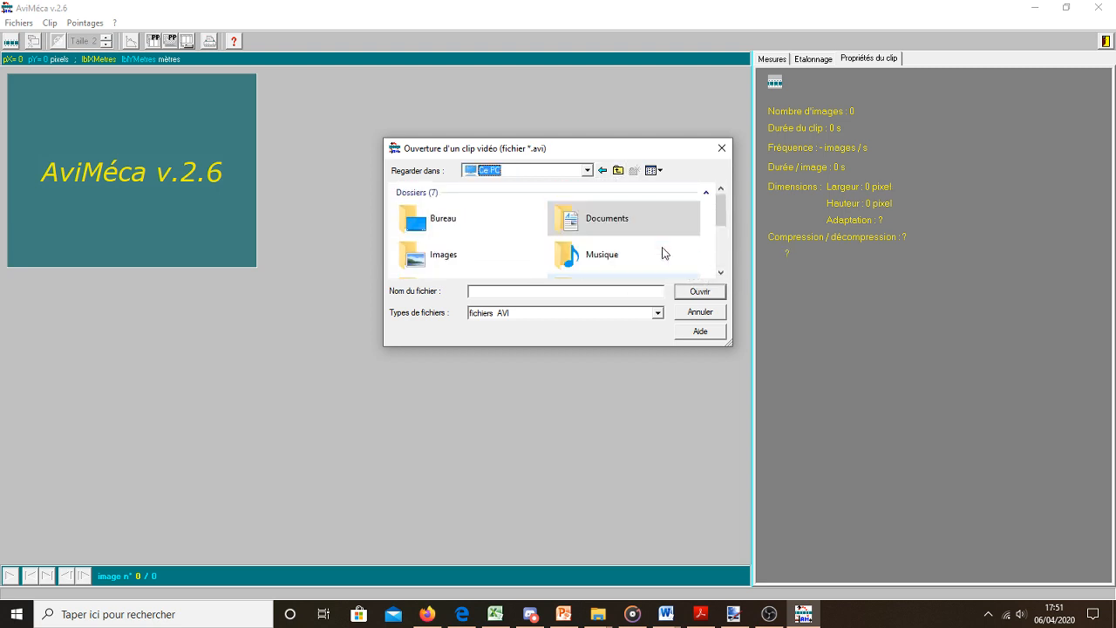
scroll(720, 216, down, 1)
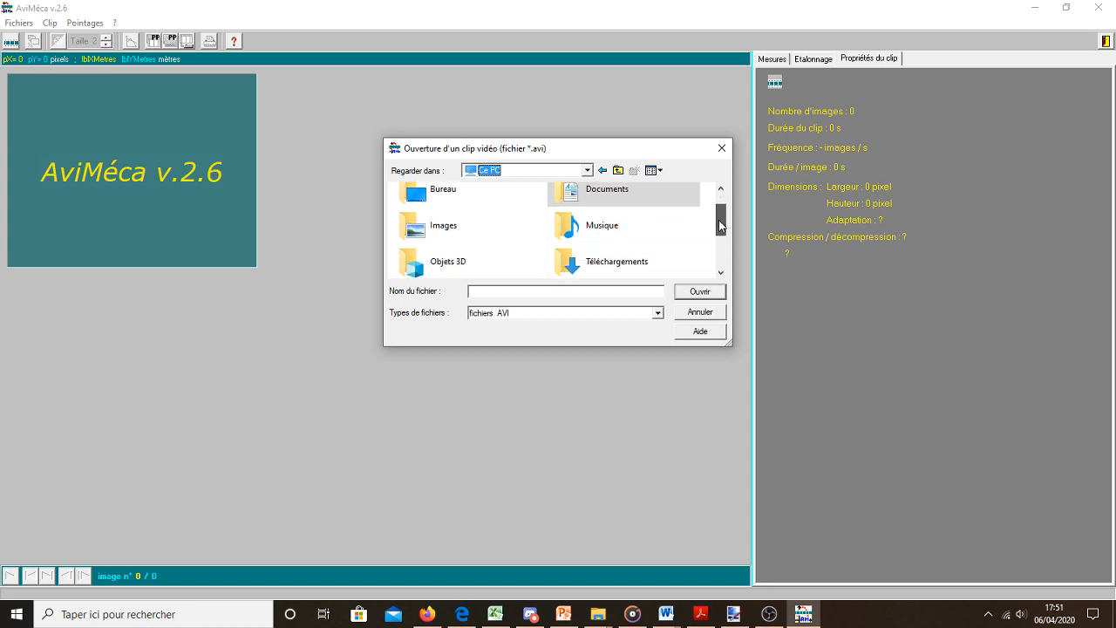
double_click(619, 251)
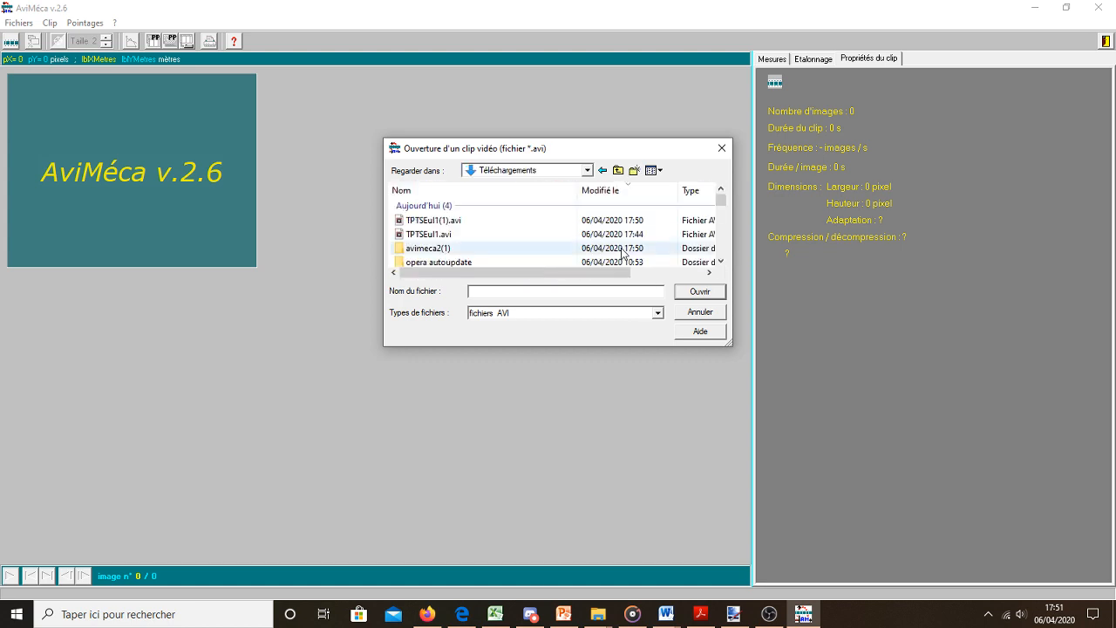
click(453, 237)
click(705, 295)
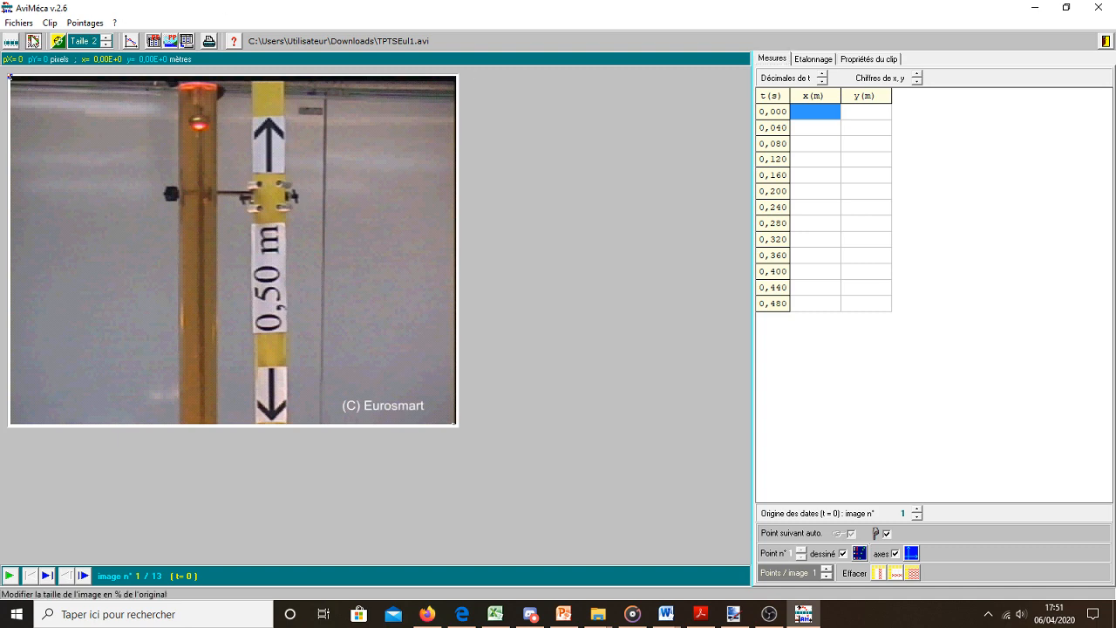
Step: Enlarge the clip to 141% with the Adapter size option enabled
click(83, 41)
click(518, 337)
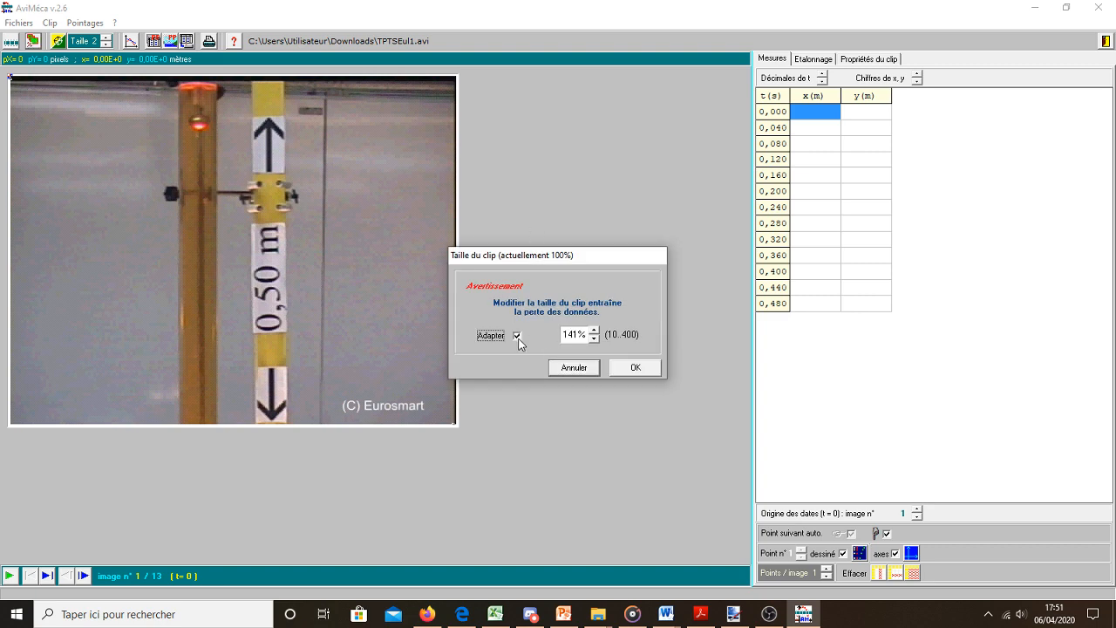
click(638, 370)
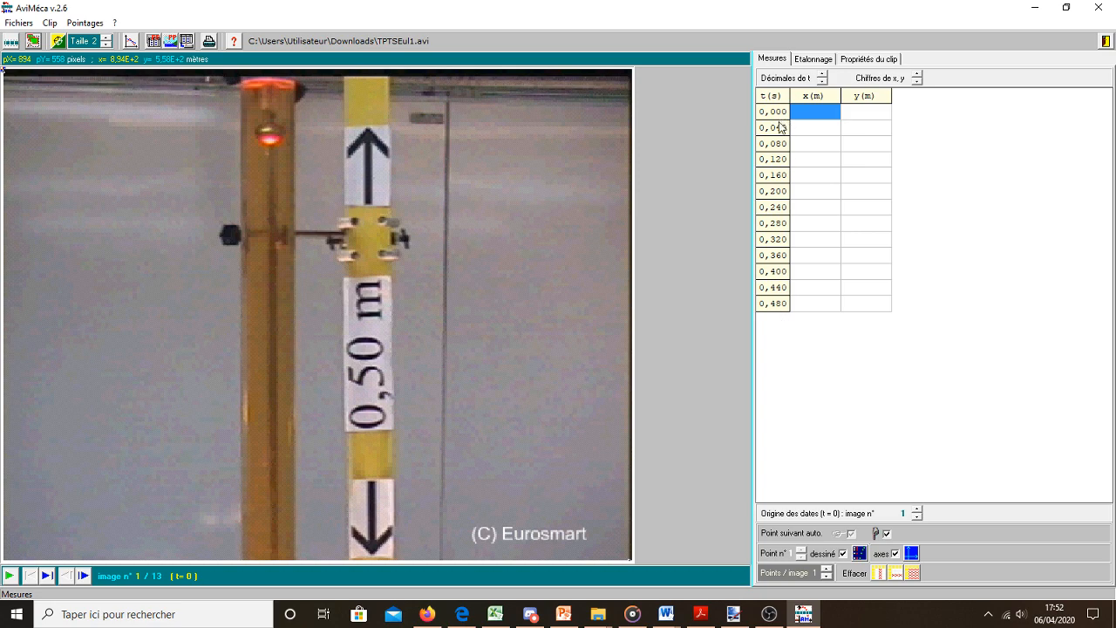
Step: Set the pointer's appearance to a black large target (grande cible)
click(58, 42)
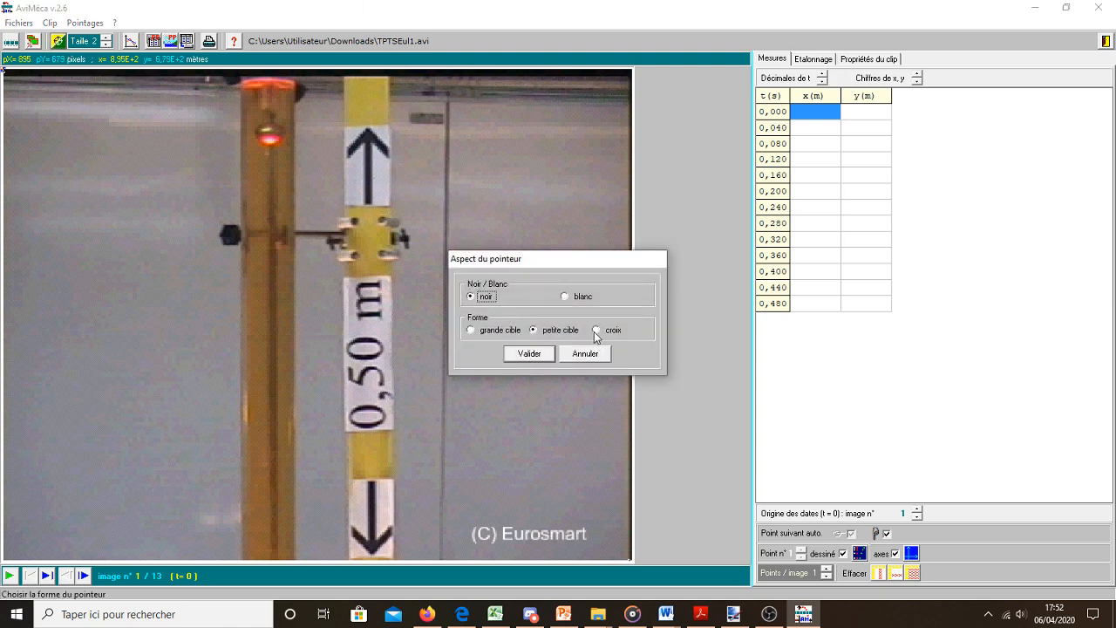
click(471, 330)
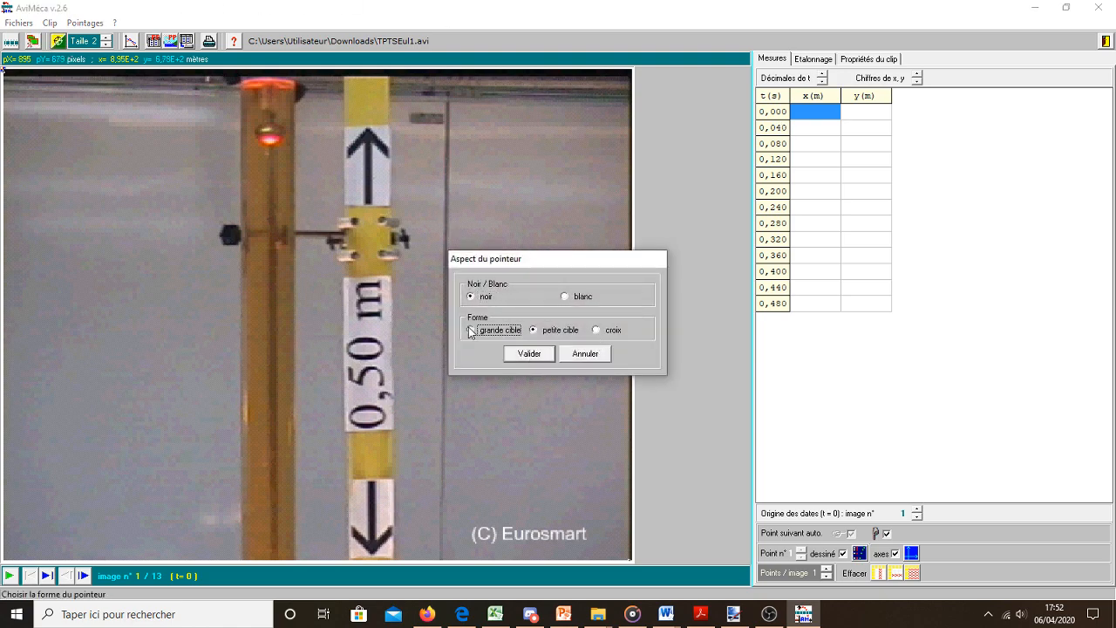
click(529, 353)
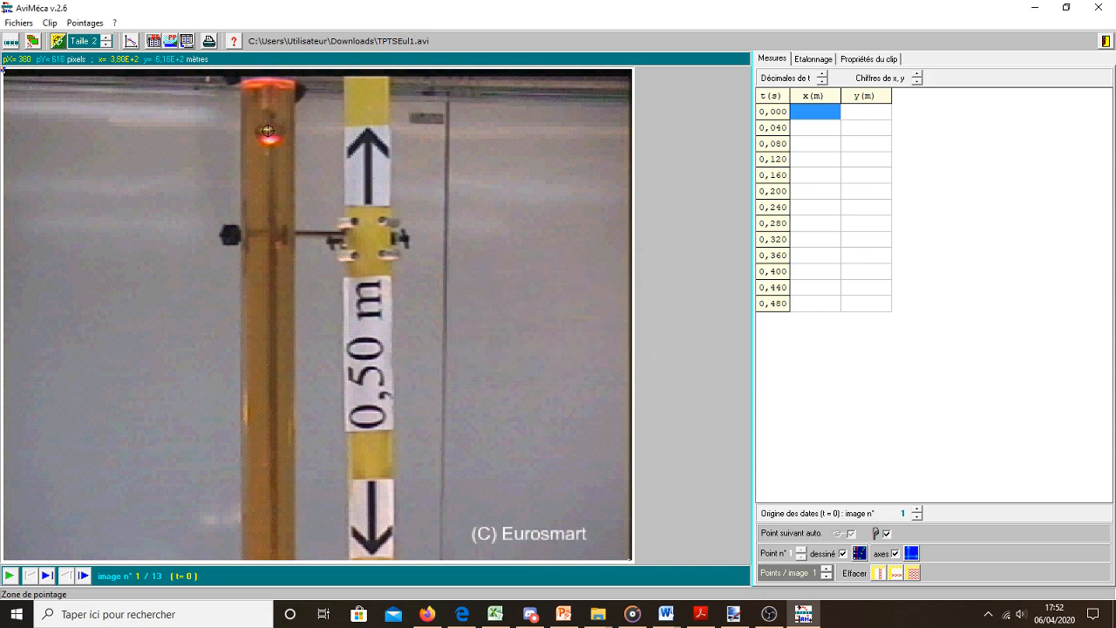
Step: In the calibration settings, orient the axes with x rightward and y downward, and place the origin on the ball in image 1
click(818, 59)
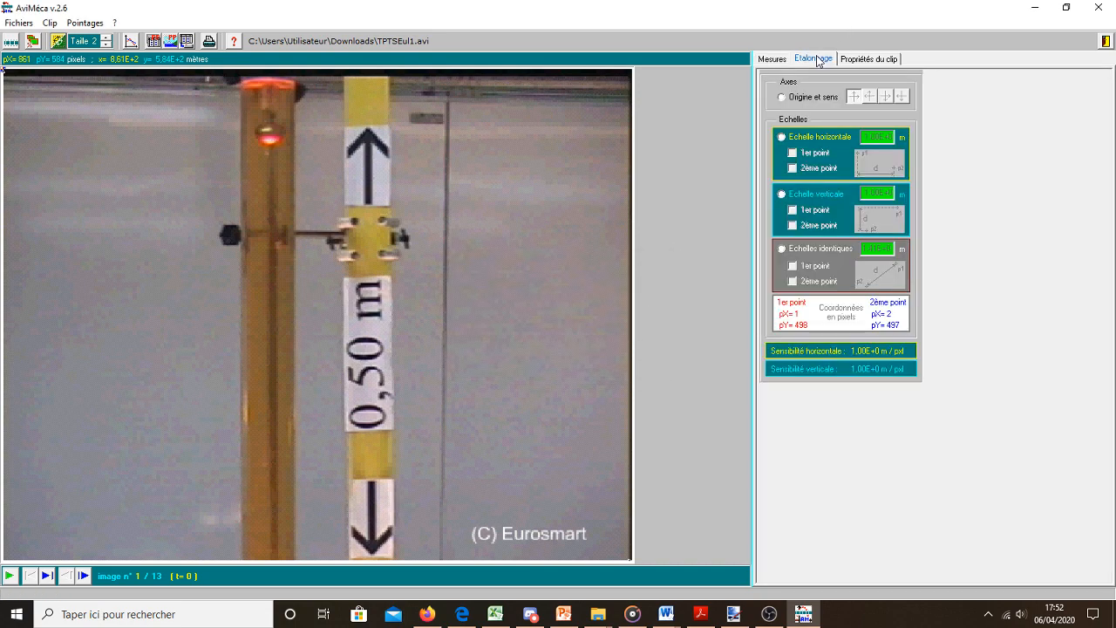
click(781, 96)
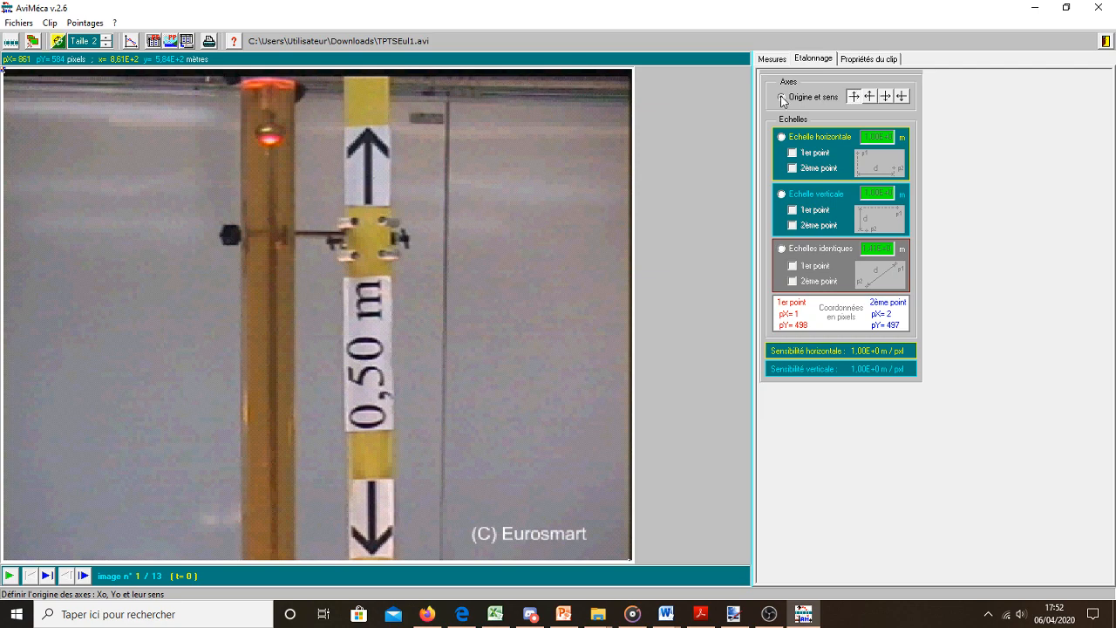
click(887, 98)
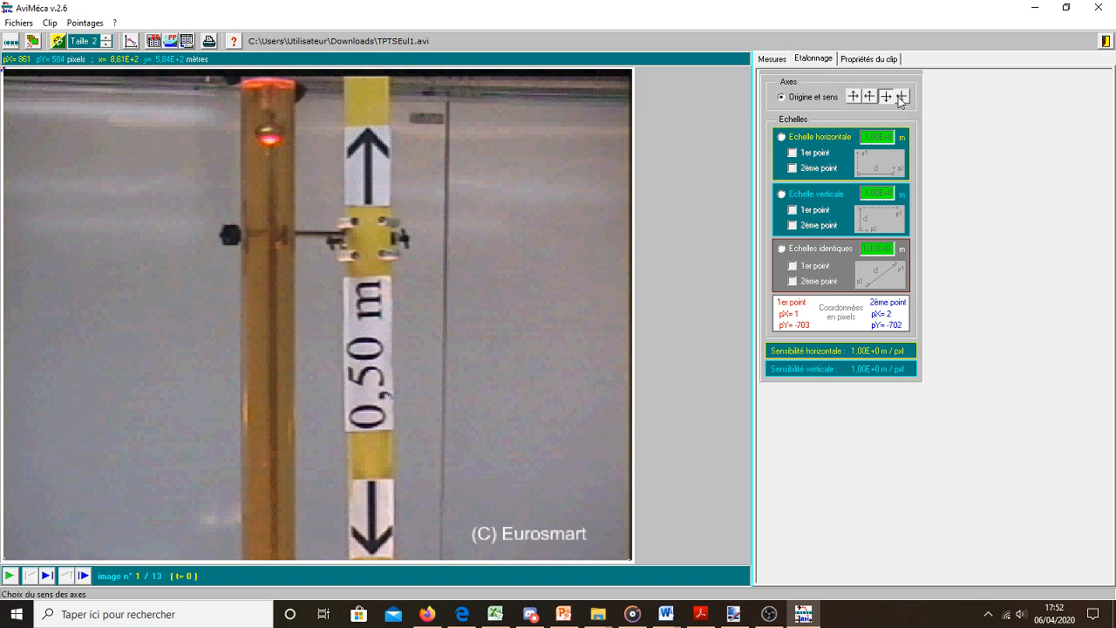
click(272, 133)
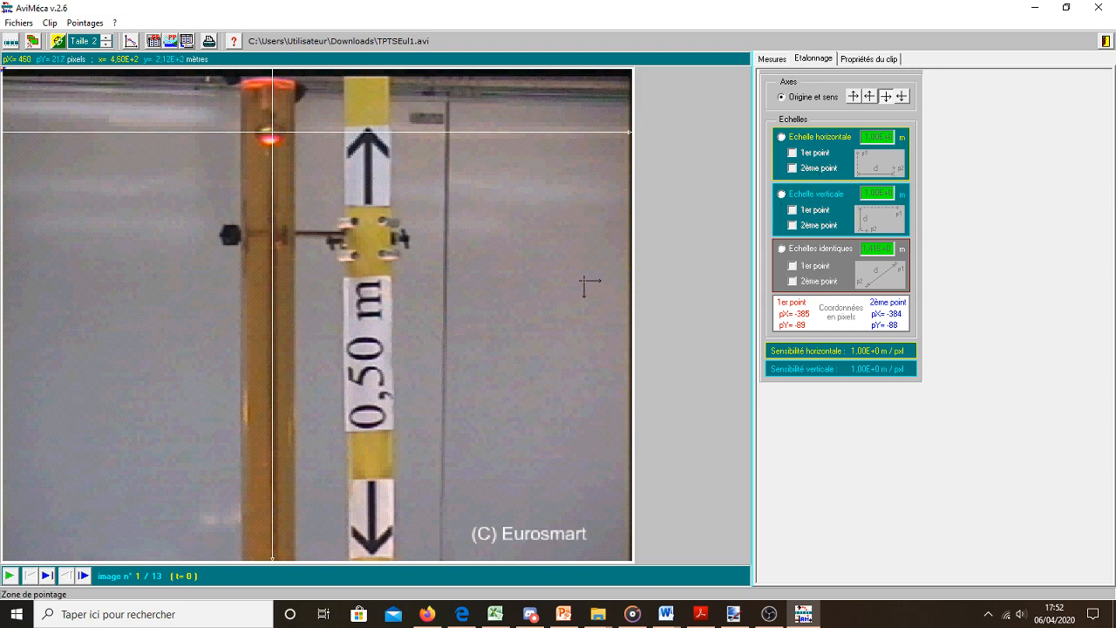
Step: Calibrate the vertical scale with its first point on the upper arrow's tip, second on the lower arrow's tip, and distance 0,50 m
click(781, 194)
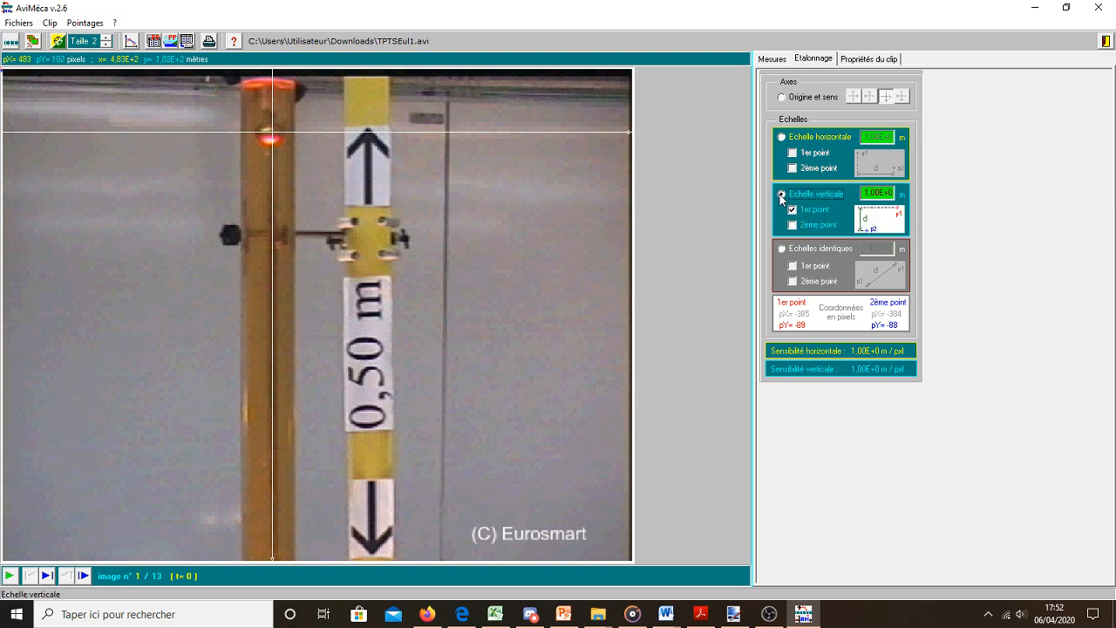
click(368, 128)
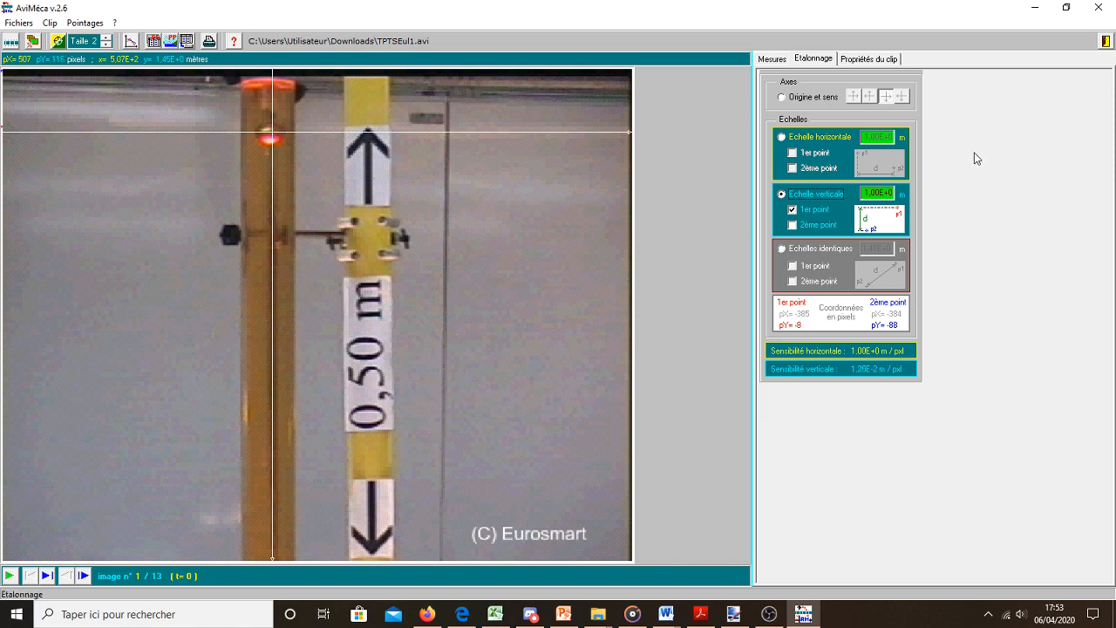
click(791, 225)
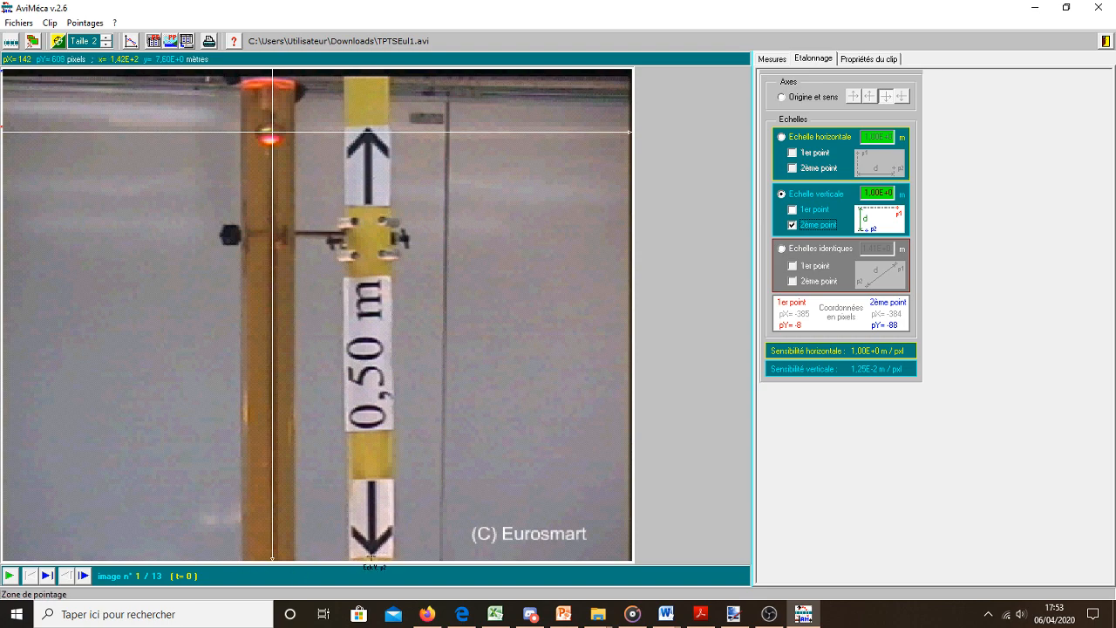
click(371, 554)
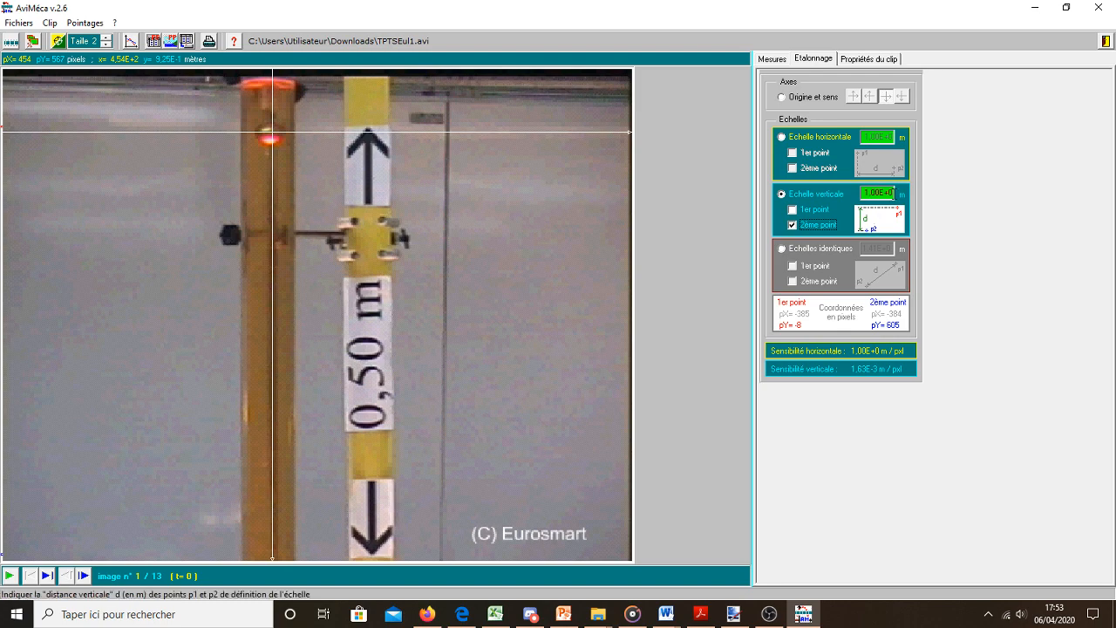
drag(894, 193, 862, 198)
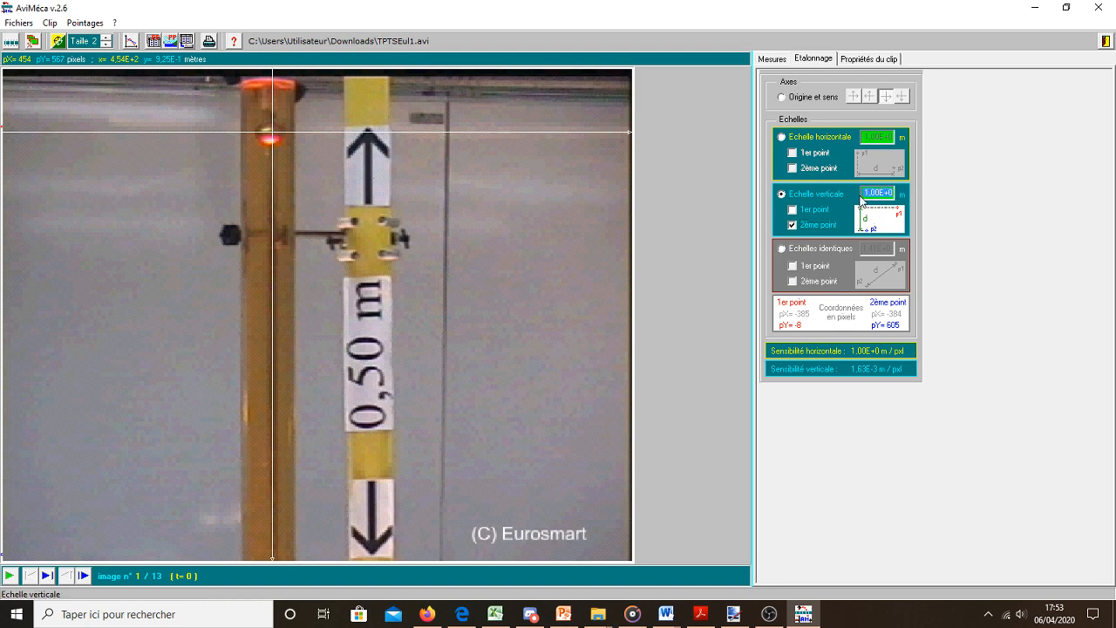
text(0)
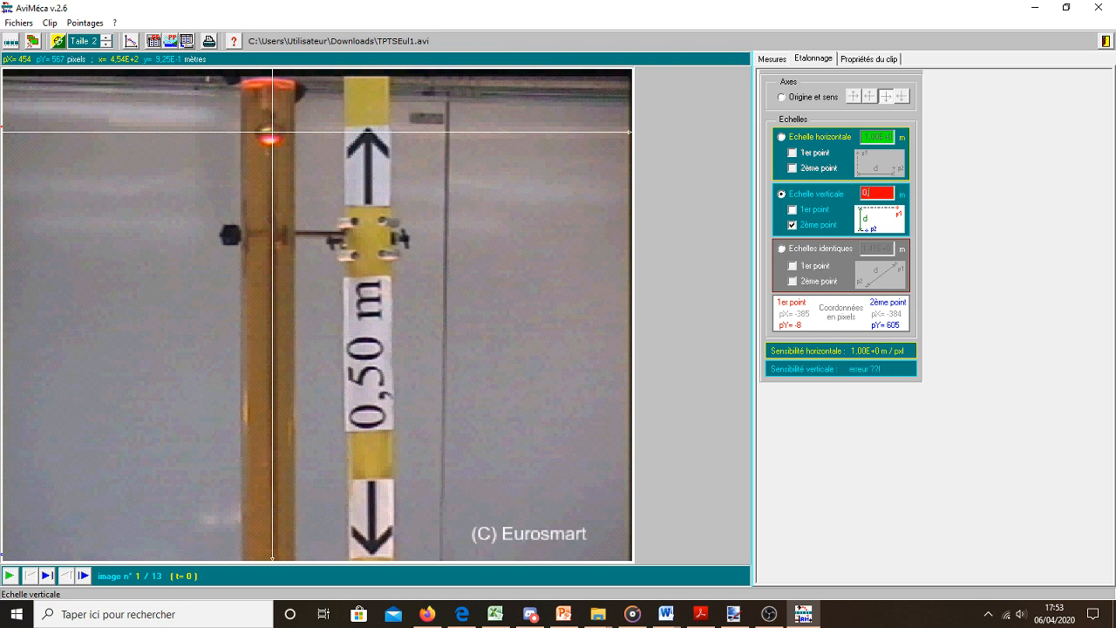
text(,50)
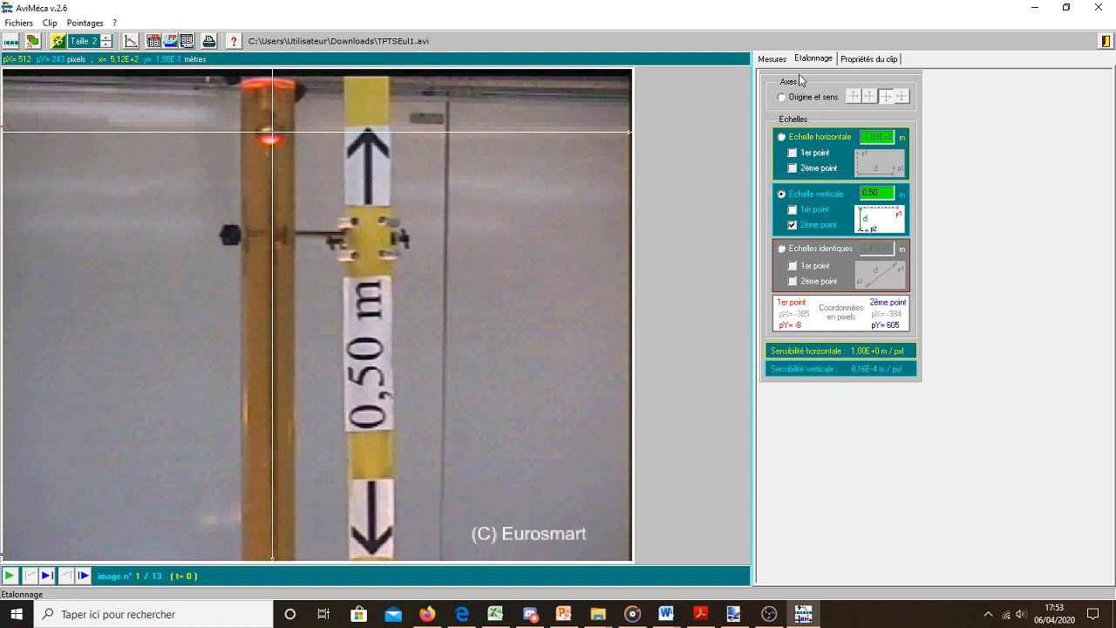
Step: In the measurements view, mark the falling ball's position on each image of the clip, from image 1 to image 13
click(772, 59)
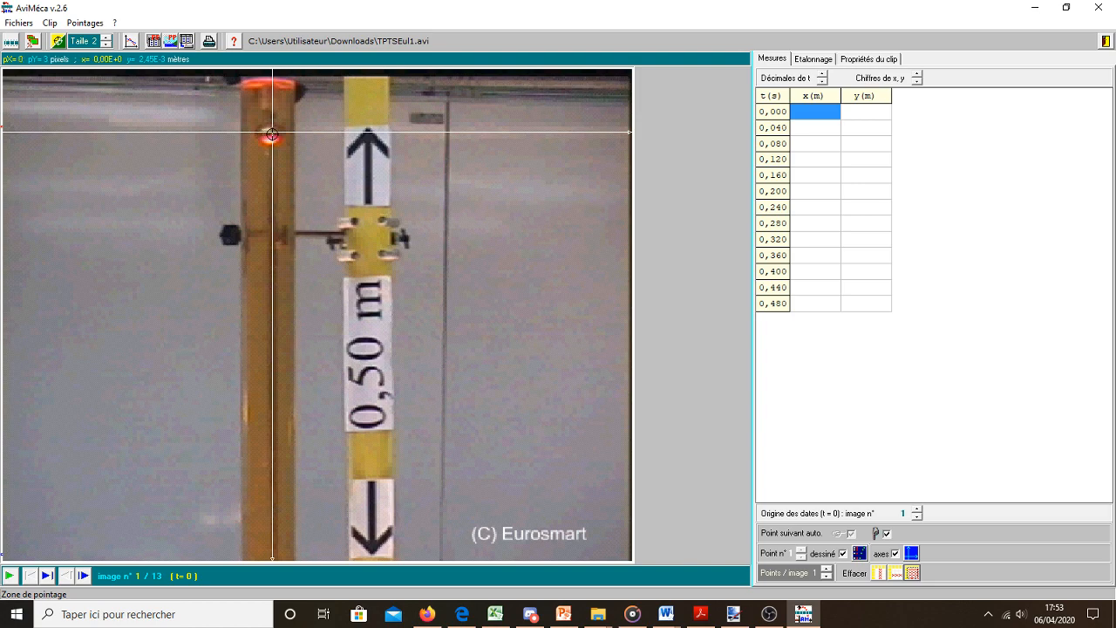
click(271, 132)
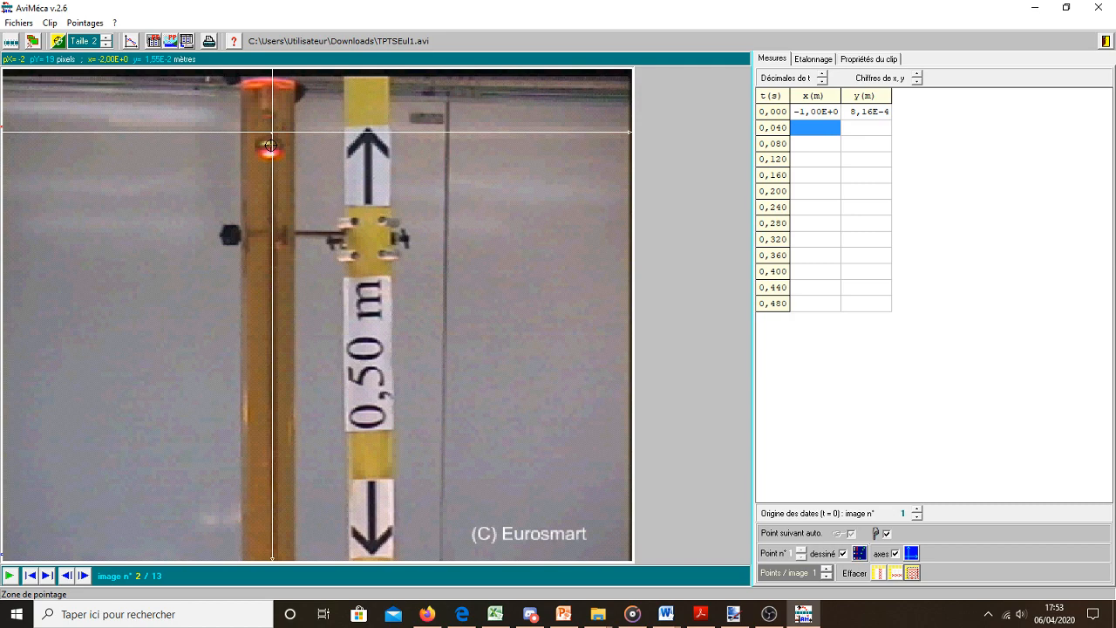
click(271, 144)
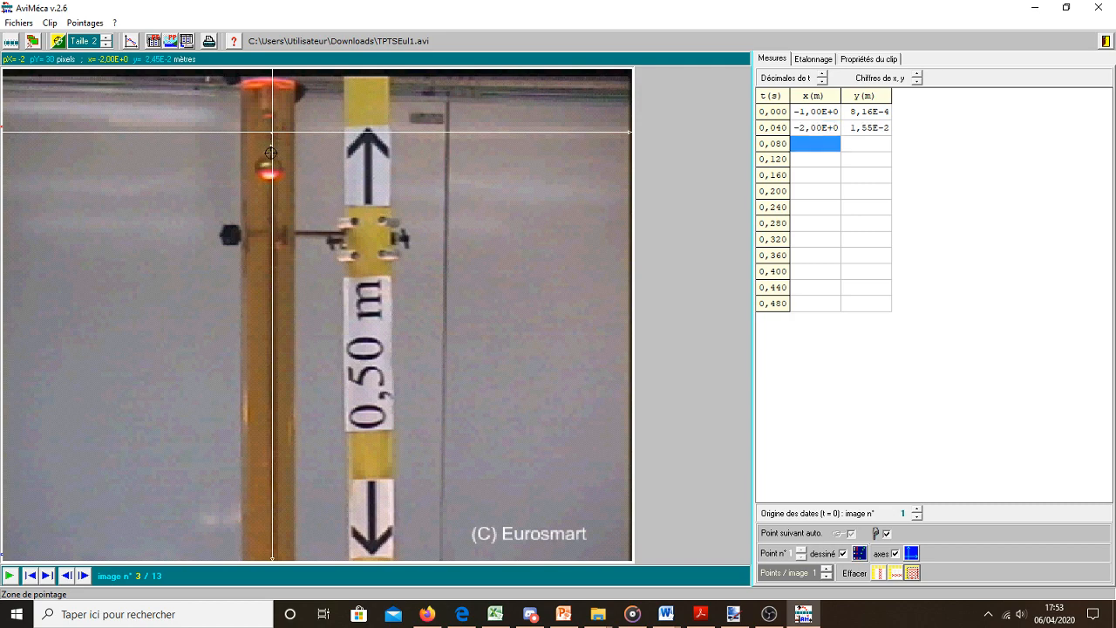
click(268, 166)
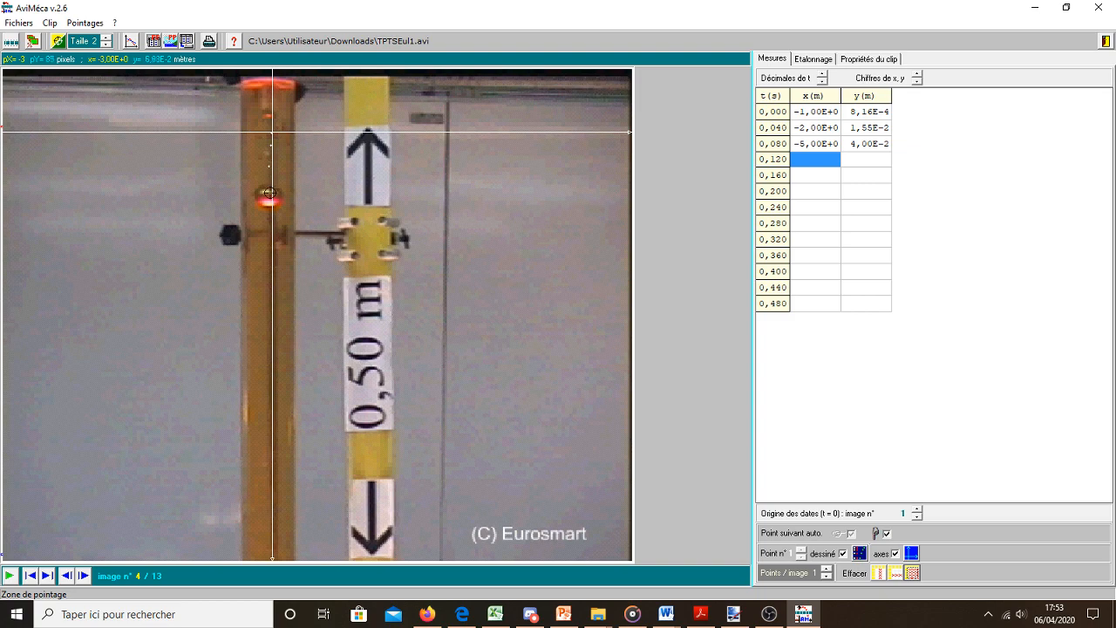
click(269, 194)
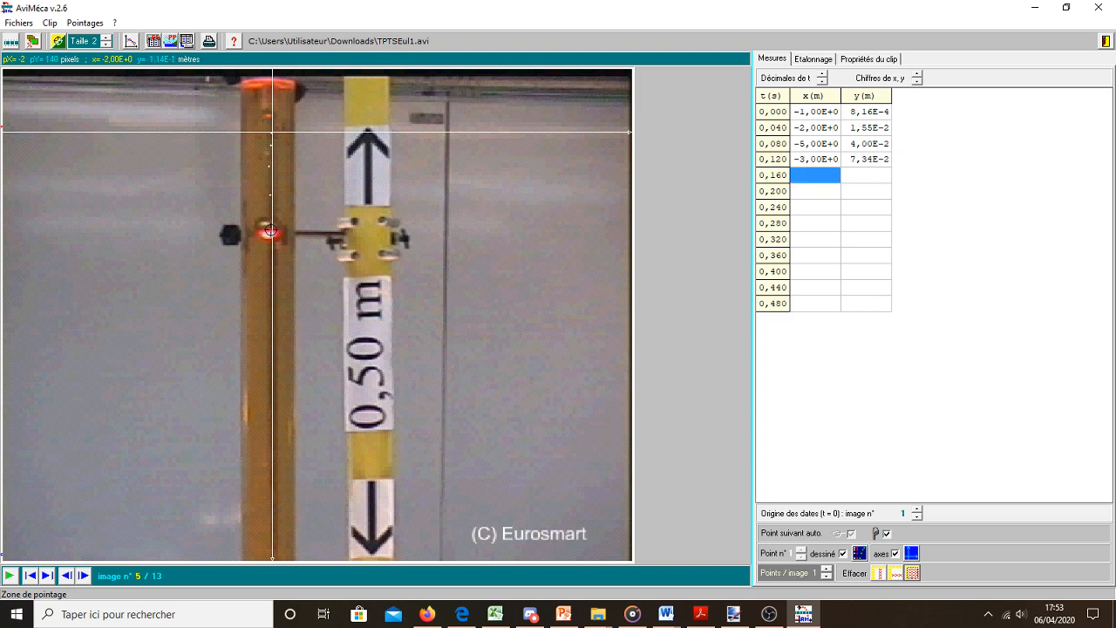
click(268, 230)
click(270, 265)
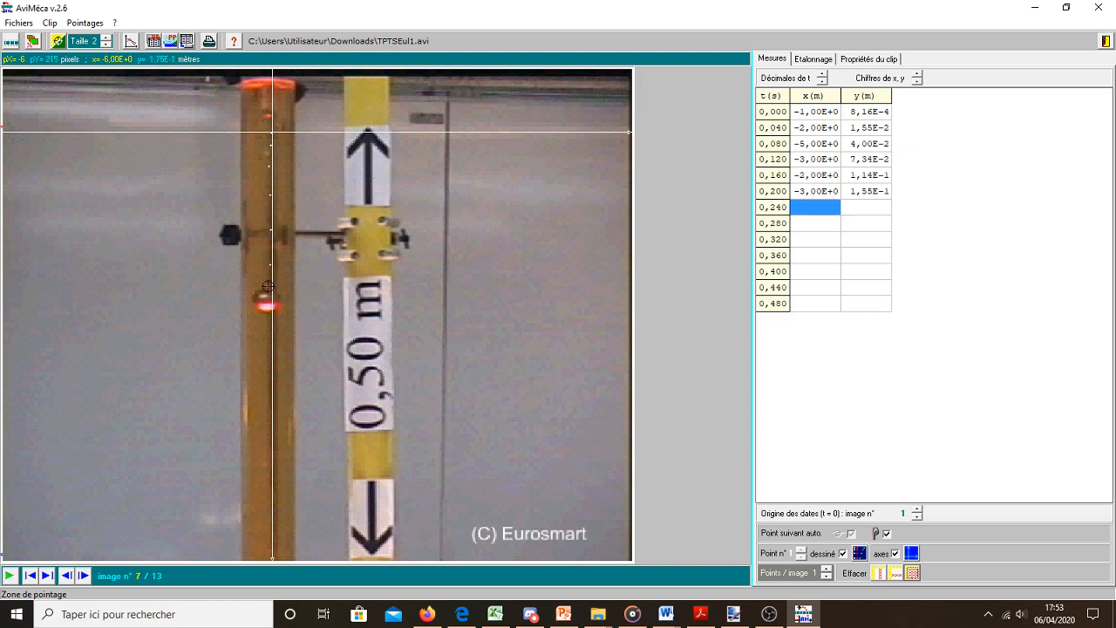
click(273, 301)
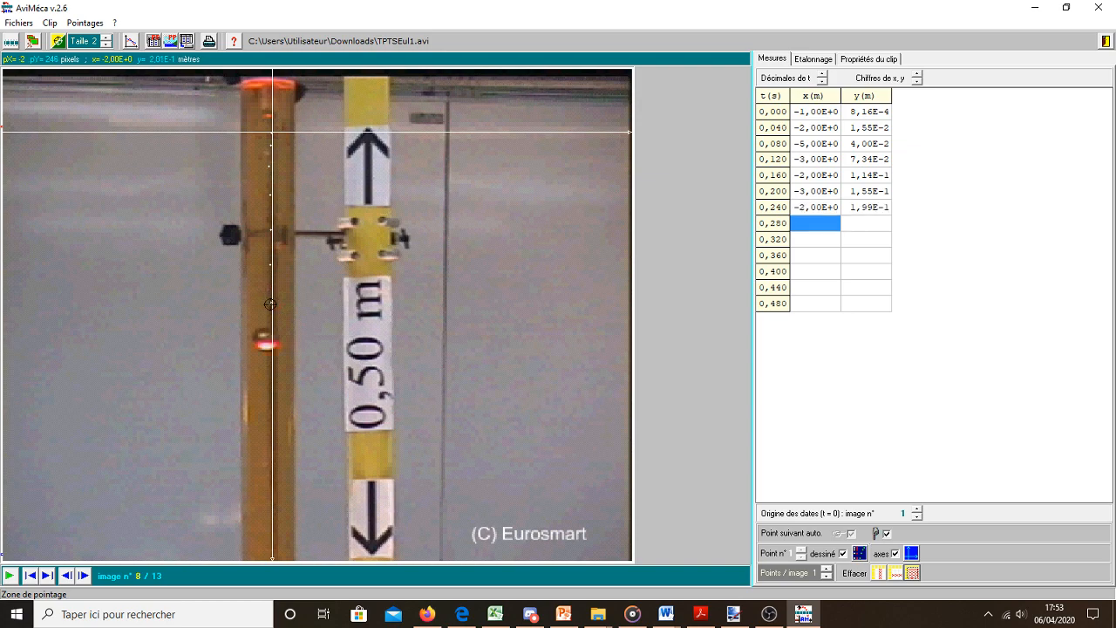
click(270, 341)
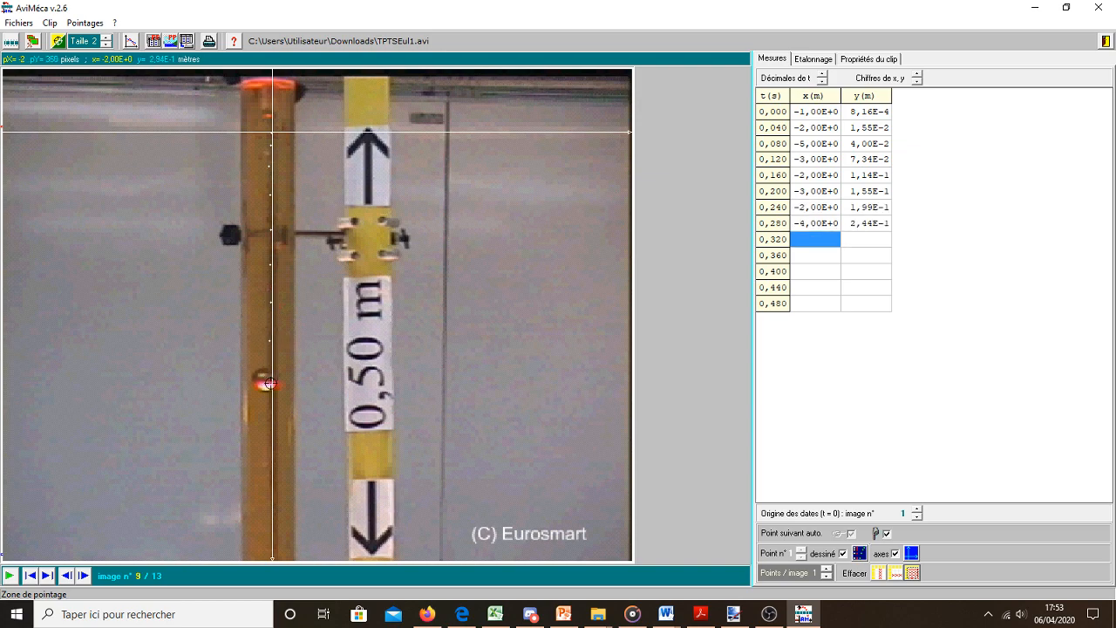
click(271, 382)
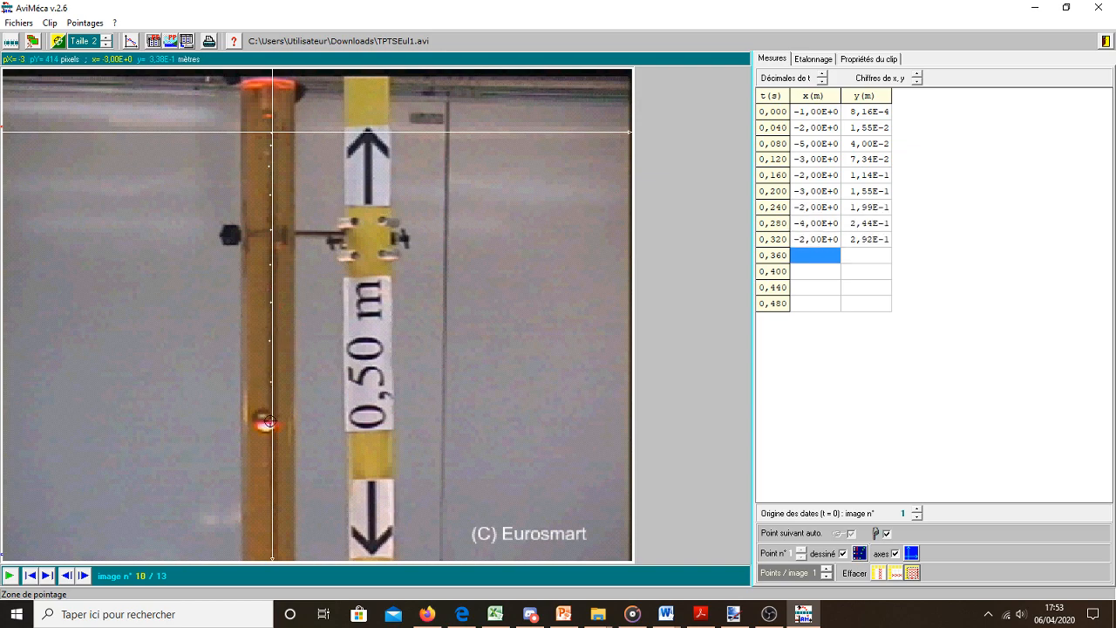
click(271, 422)
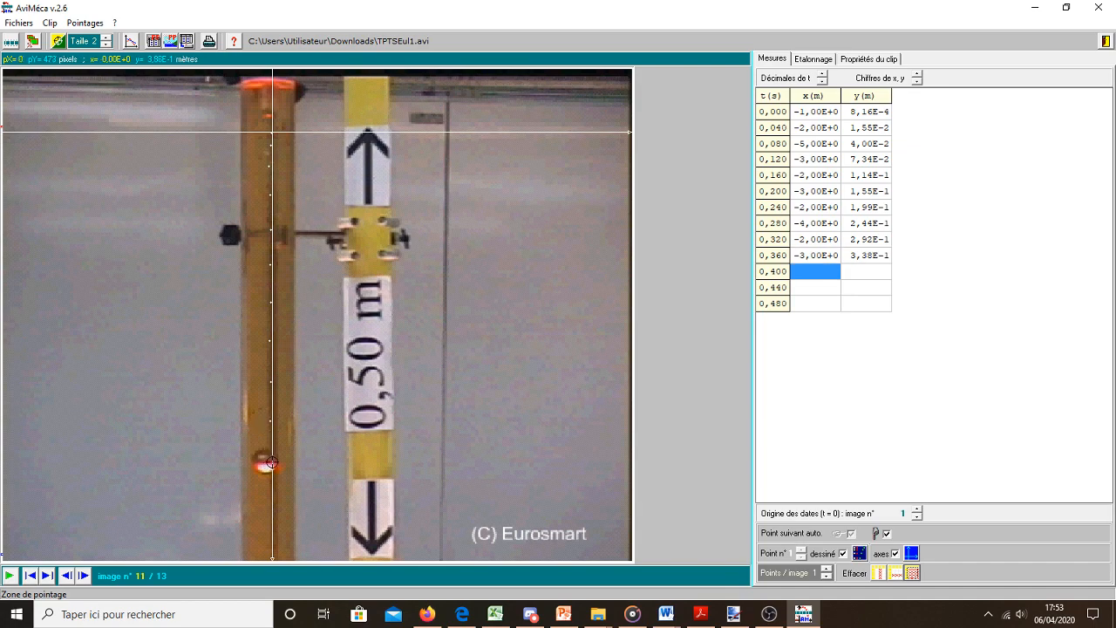
click(269, 466)
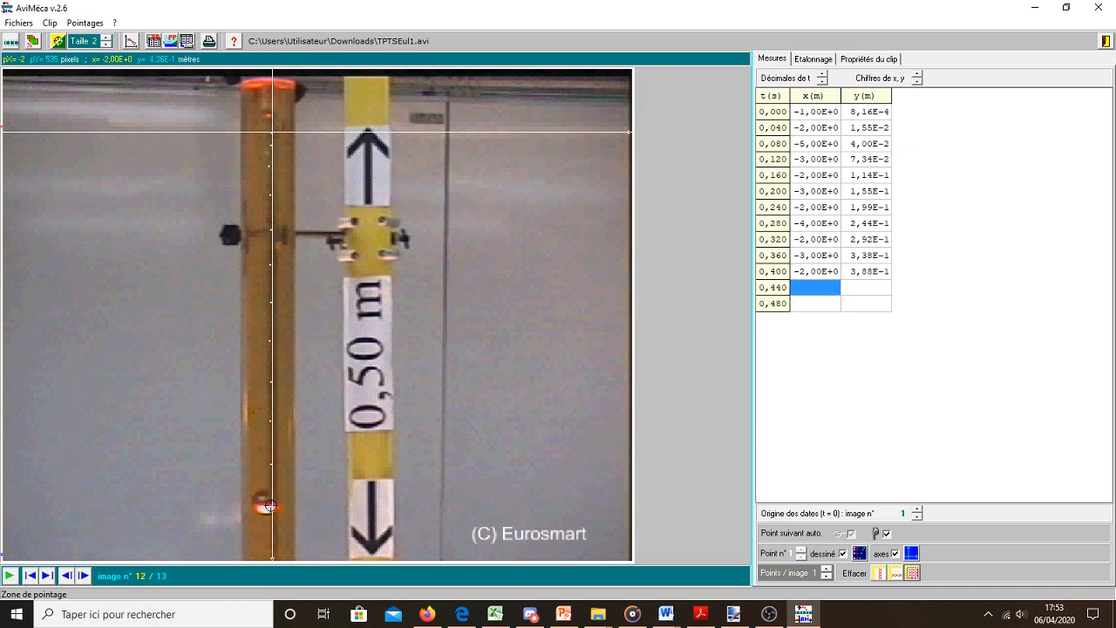
click(270, 504)
click(272, 547)
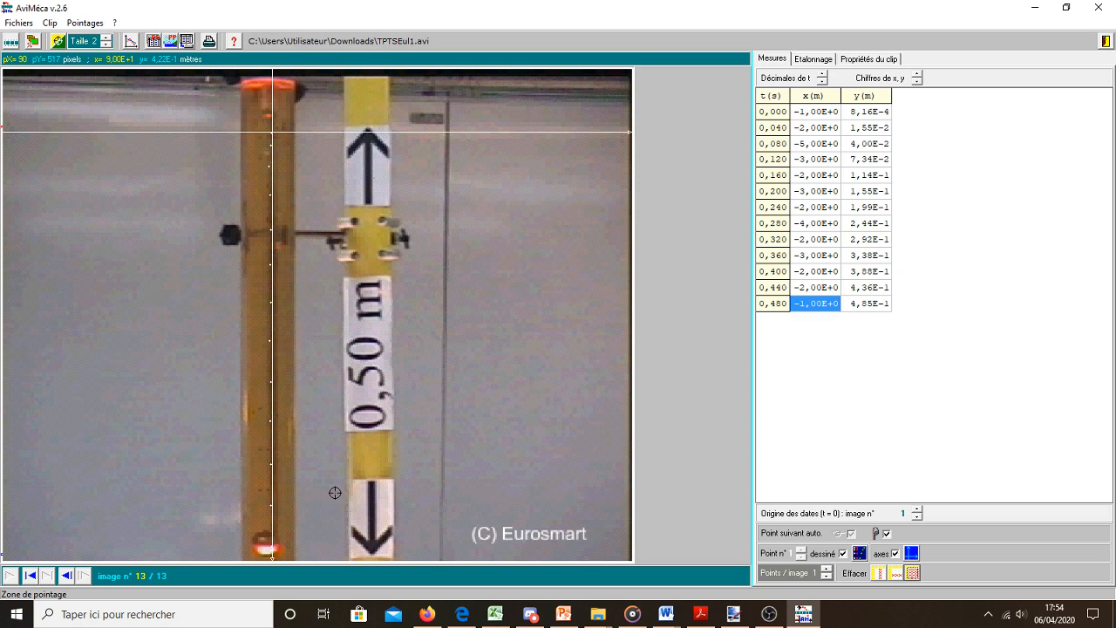
Step: Copy the measurement table to the clipboard, titled Pointages AviMéca with tab separators, and minimize AviMéca and the zip folder window
click(153, 41)
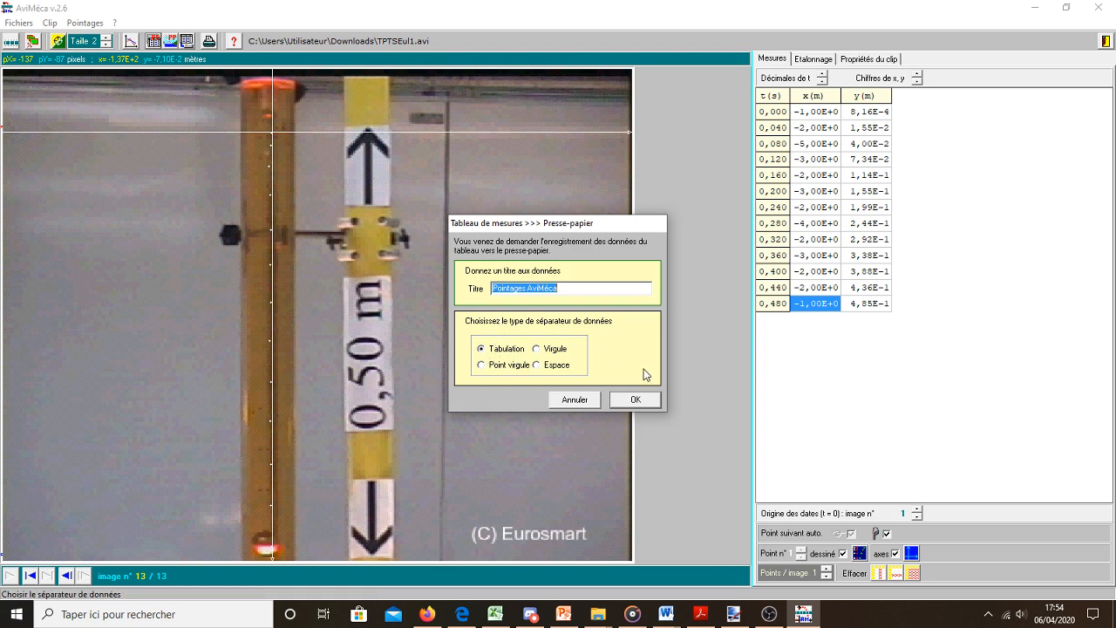
click(639, 400)
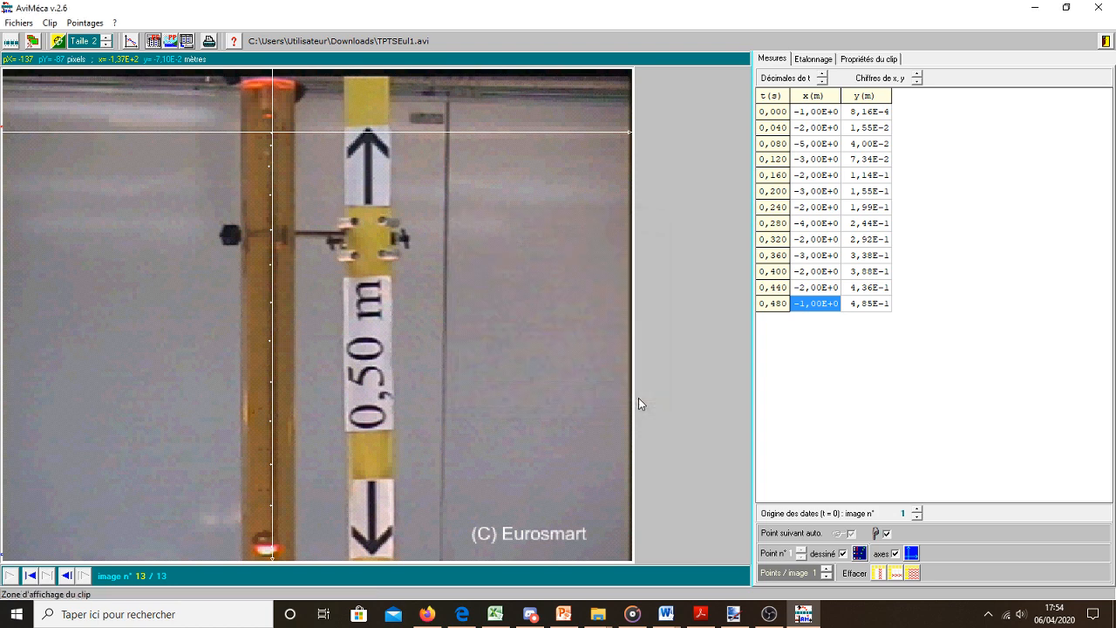
click(1036, 8)
click(1016, 11)
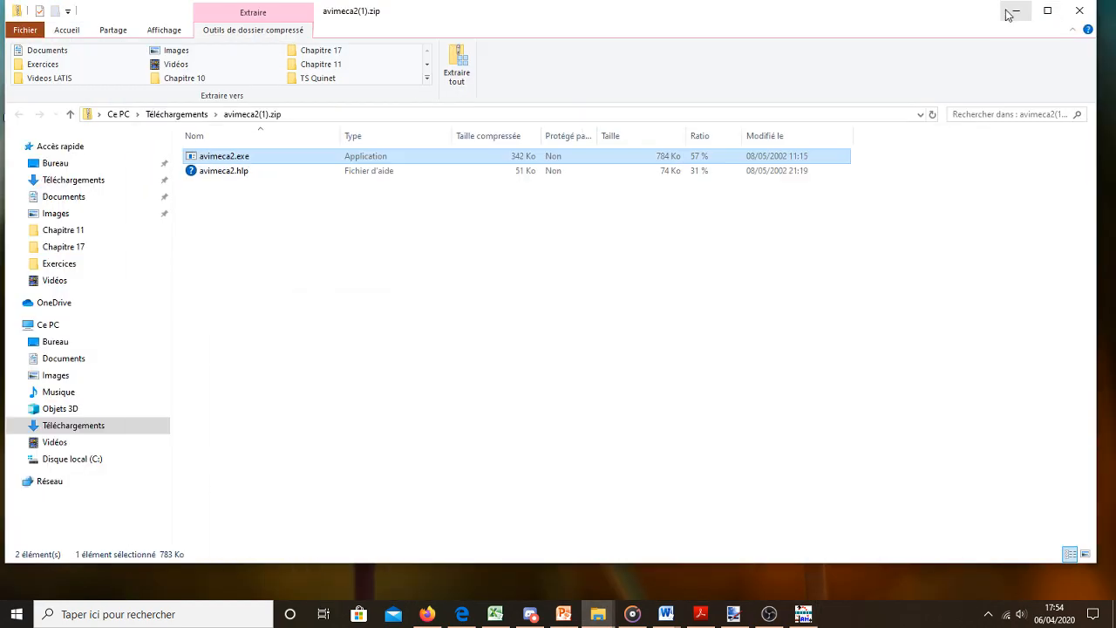
click(1012, 11)
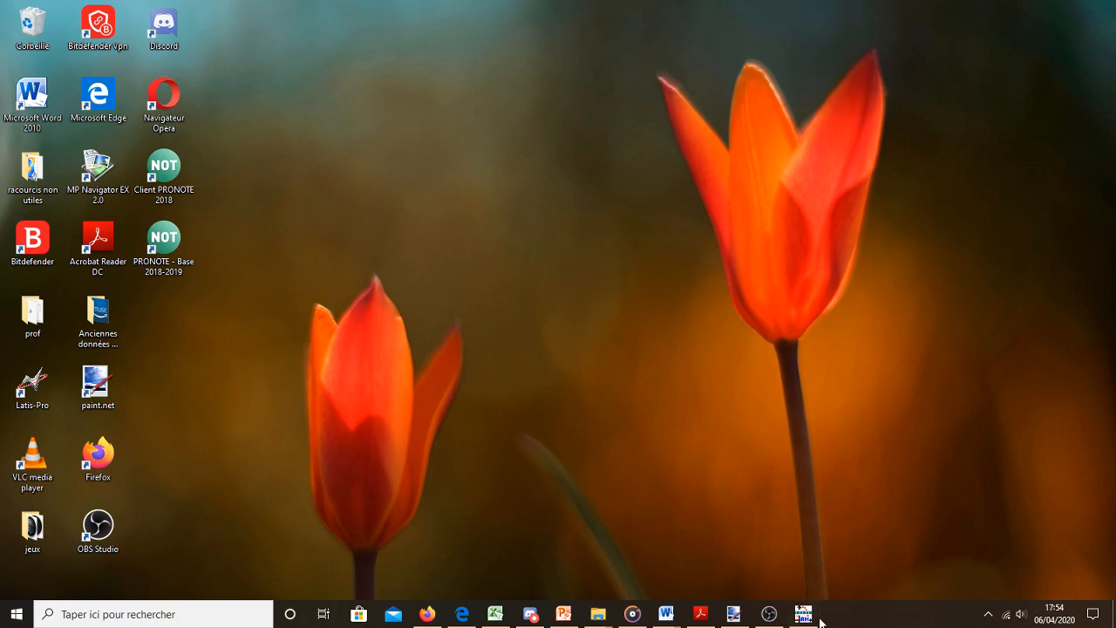
Step: Switch to the blank Excel workbook and paste the AviMéca measurements starting at cell A1 of Feuil1
click(497, 615)
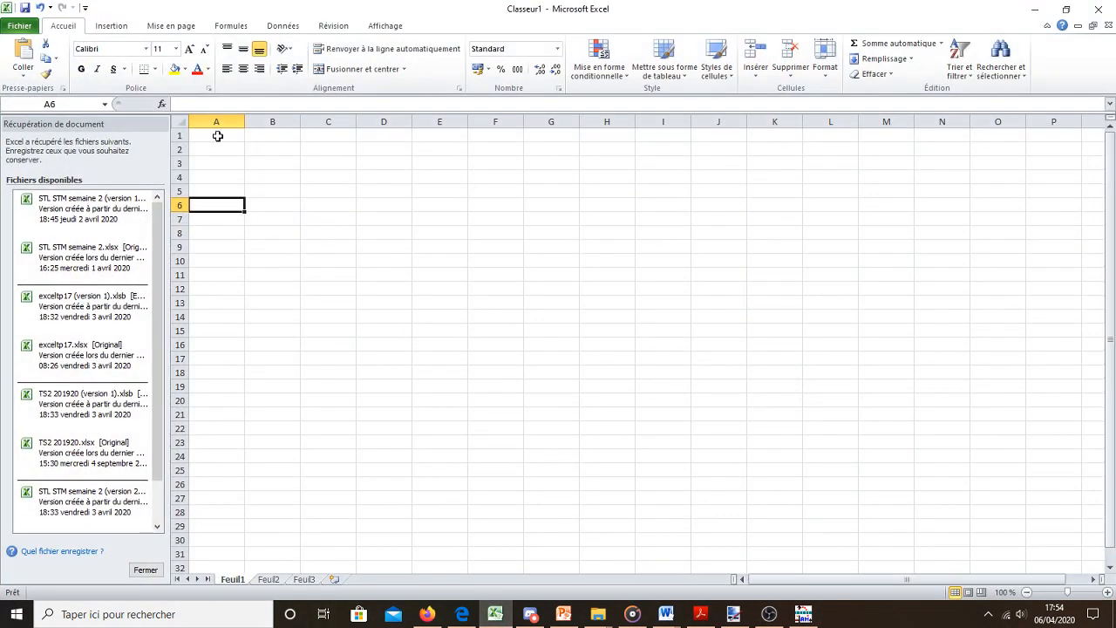
click(218, 136)
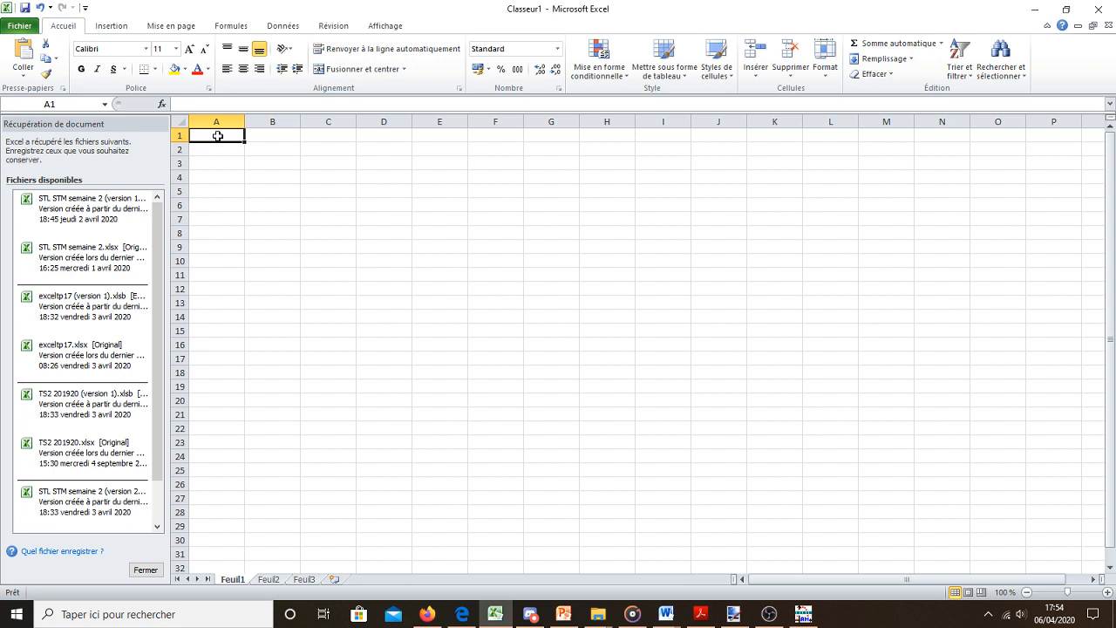
text(Pointages AviMéca t	x	y s	m	m 0	-1,00E+00	8,16E-04 0,04	-2,00E+00	1,55E-02 0,08	-5,00E+00	4,00E-02 0,12	-3,00E+00	7,34E-02 0,16	-2,00E+00	1,14E-01 0,2	-3,00E+00	1,55E-01 0,24	-2,00E+00	1,99E-01 0,28	-4,00E+00	2,44E-01 0,32	-2,00E+00	2,92E-01 0,36	-3,00E+00	3,38E-01 0,4	-2,00E+00	3,88E-01 0,44	-2,00E+00	4,36E-01 0,48	-1,00E+00	4,85E-01)
click(423, 426)
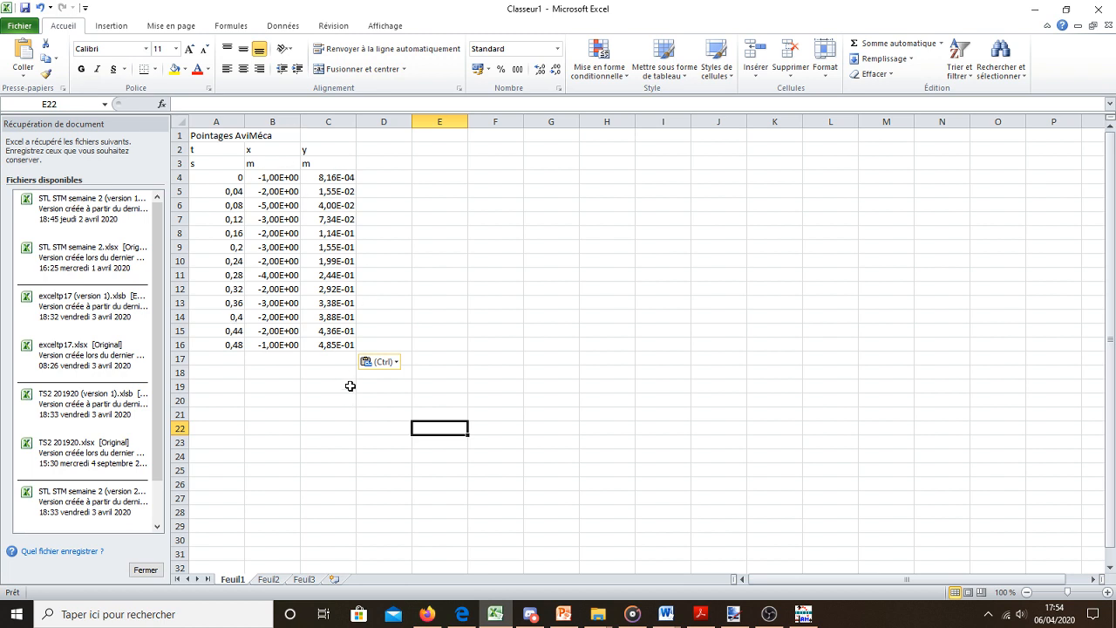
Step: Add a velocity column heading beside the y column, with v in D2 and the unit (m/s) in D3
click(388, 149)
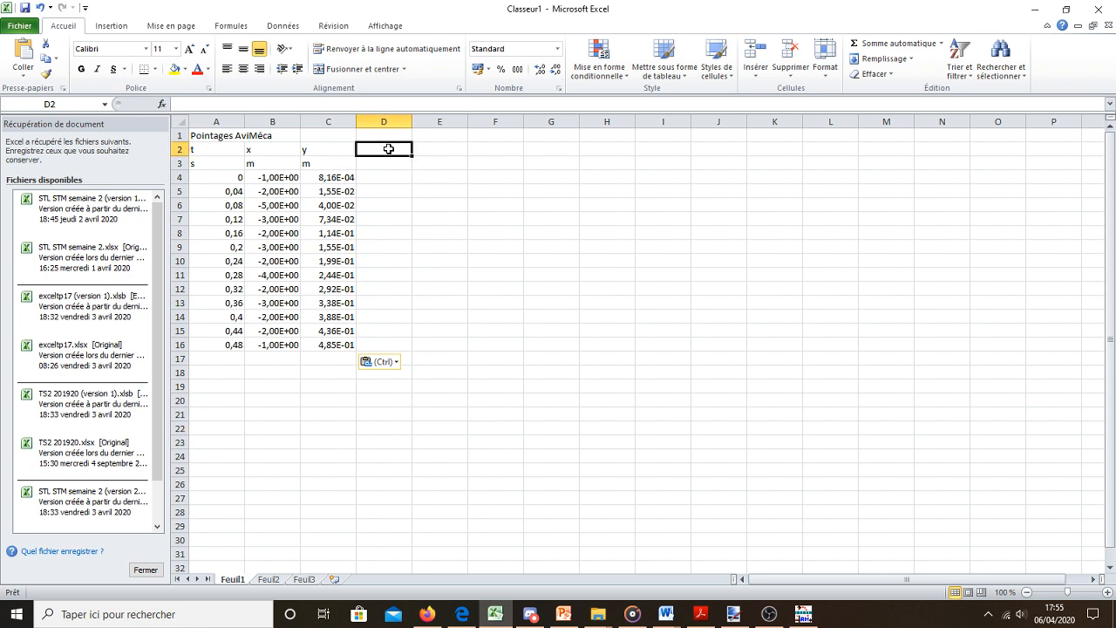
text(v)
click(382, 163)
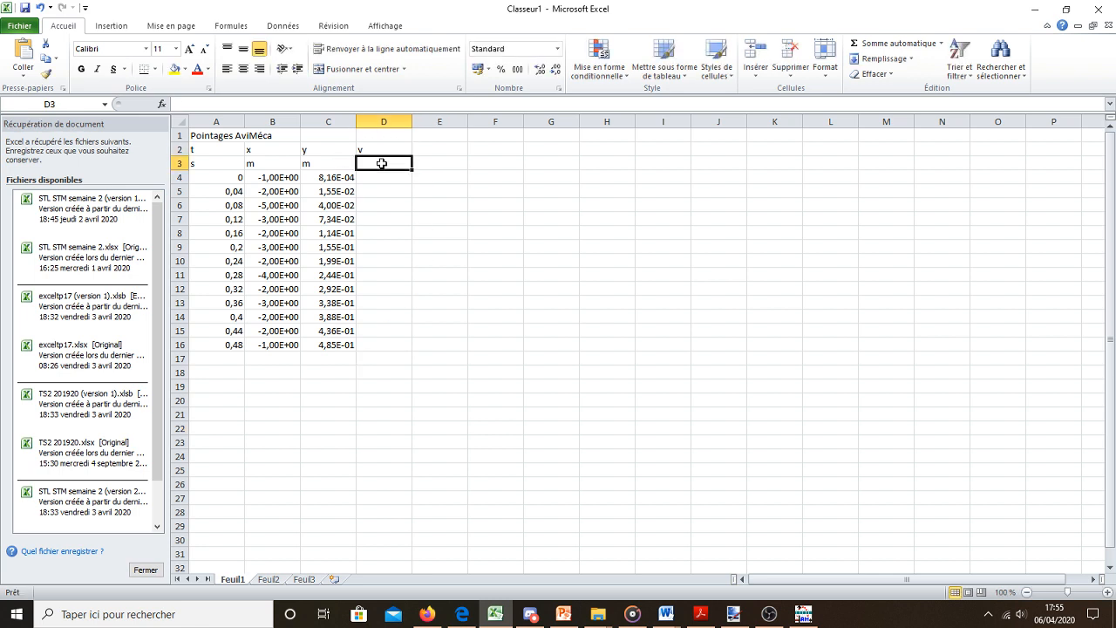
text((m/)
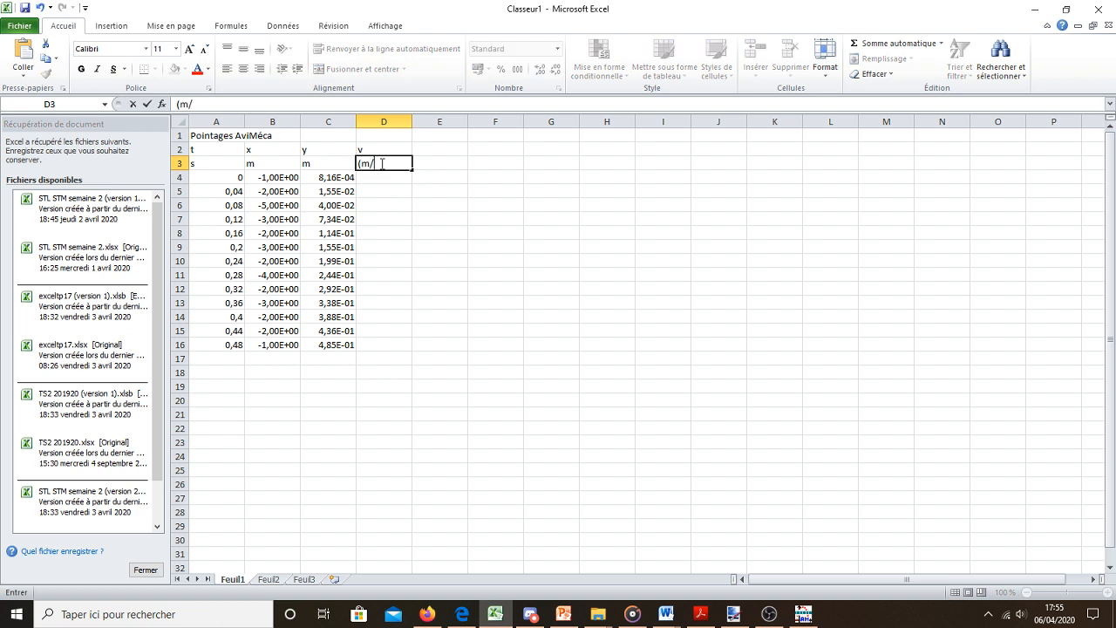
text(s)
key(Return)
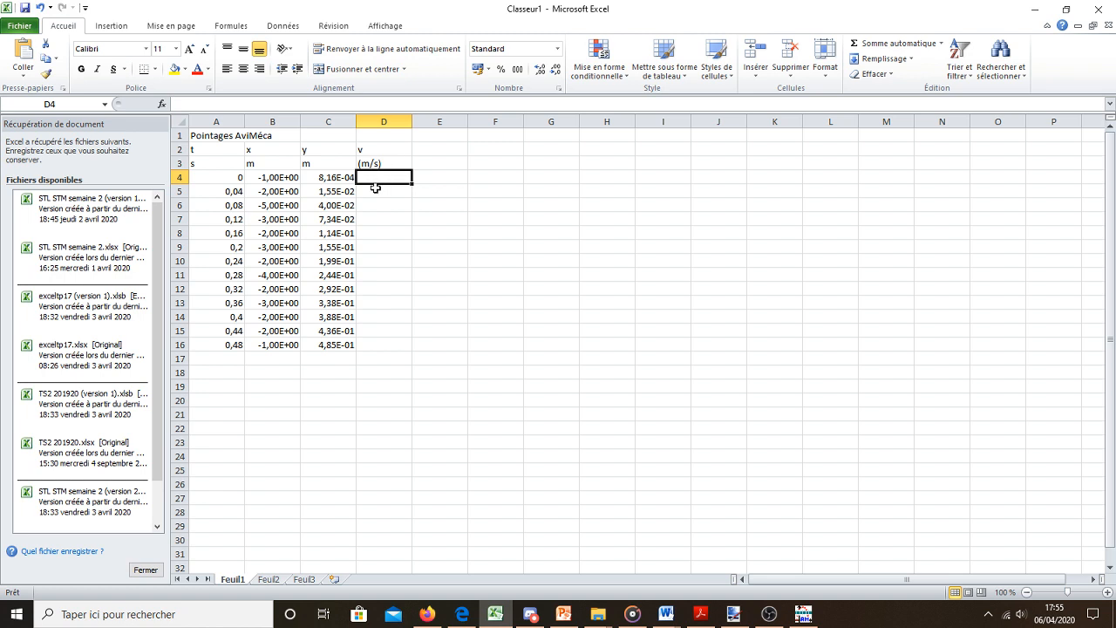
Step: Enter the formula =(C6-C4)/0,08 in D5 to calculate the ball's velocity at t = 0,04 s
click(373, 190)
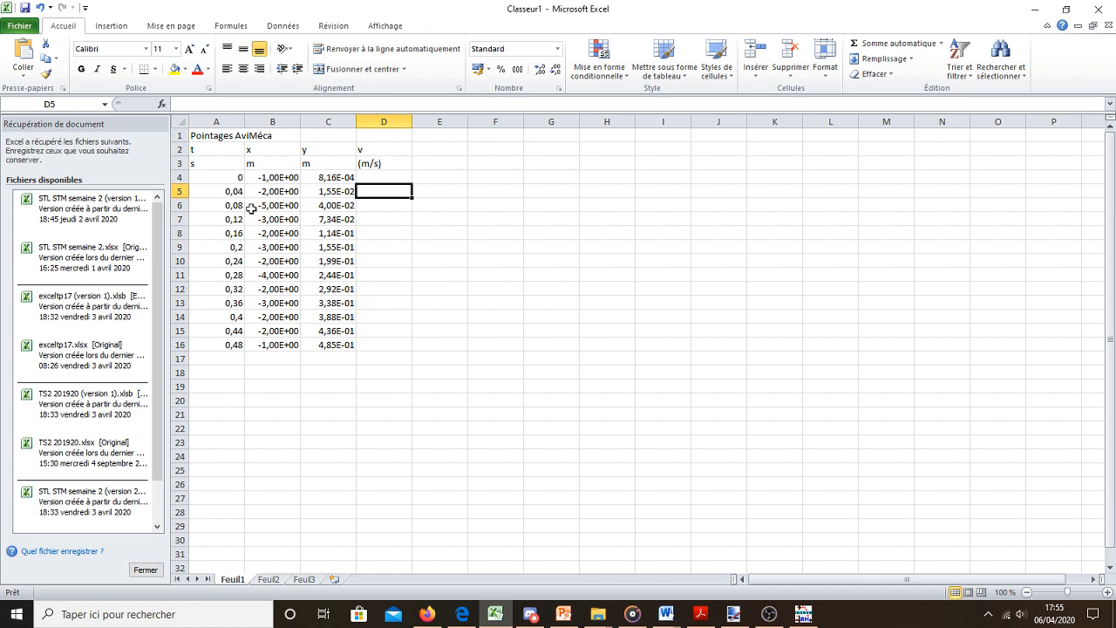
double_click(382, 191)
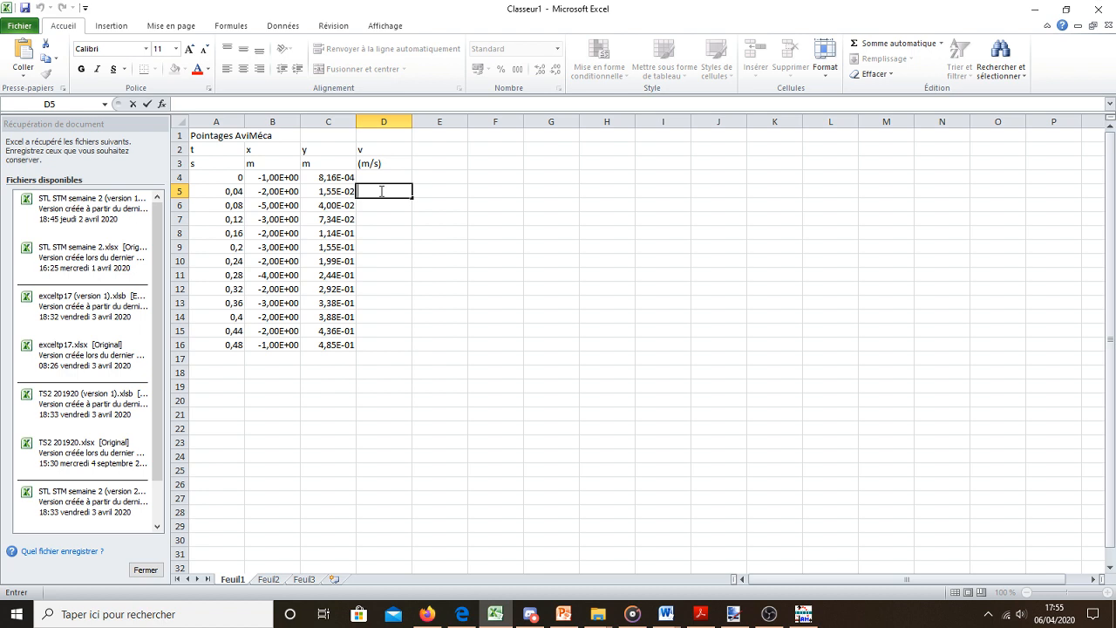
text(=)
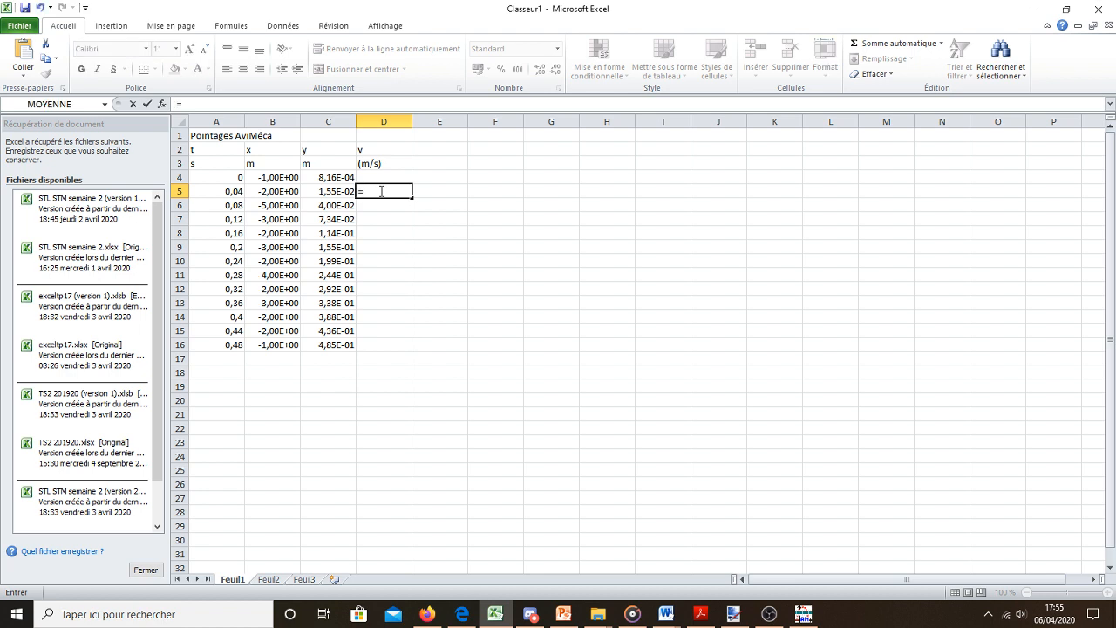
text(()
click(328, 209)
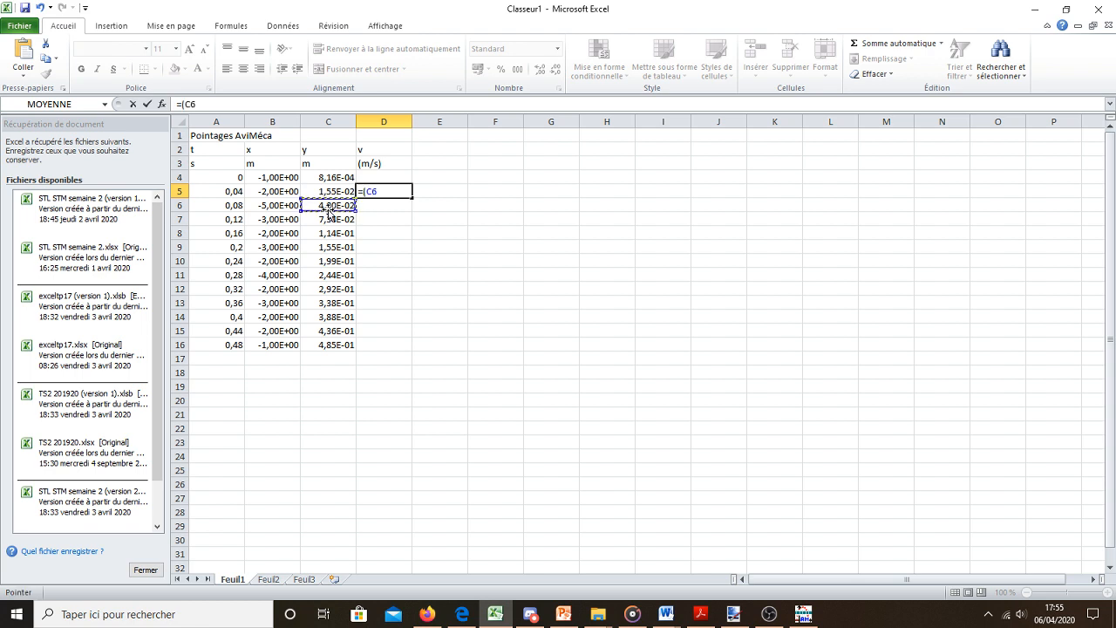
text(-)
click(340, 177)
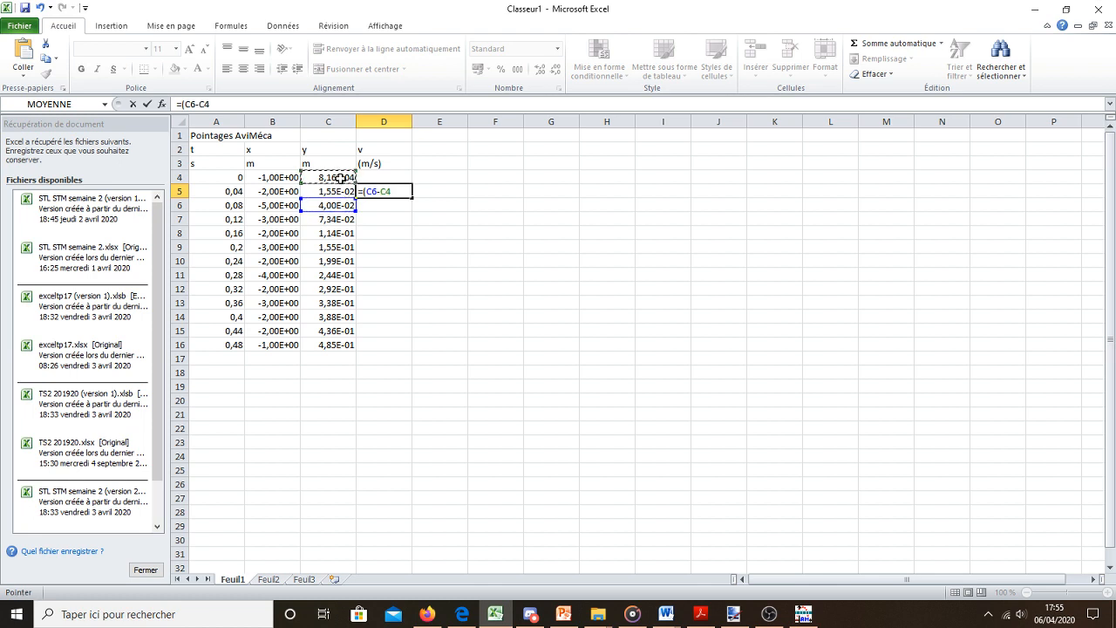
text()/0)
text(,0)
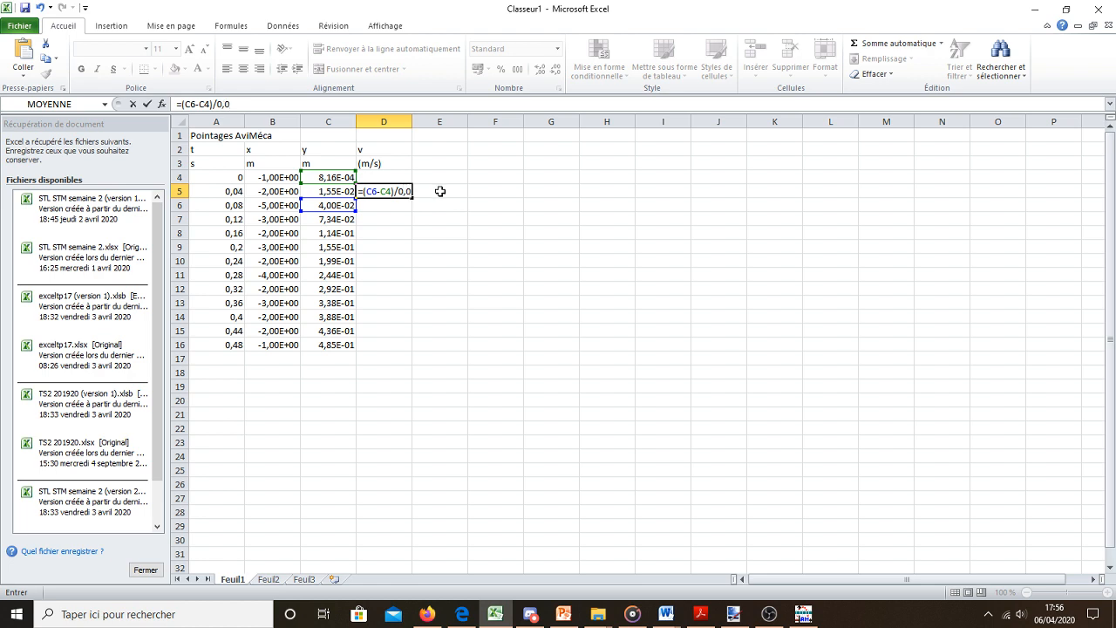
text(8)
key(Return)
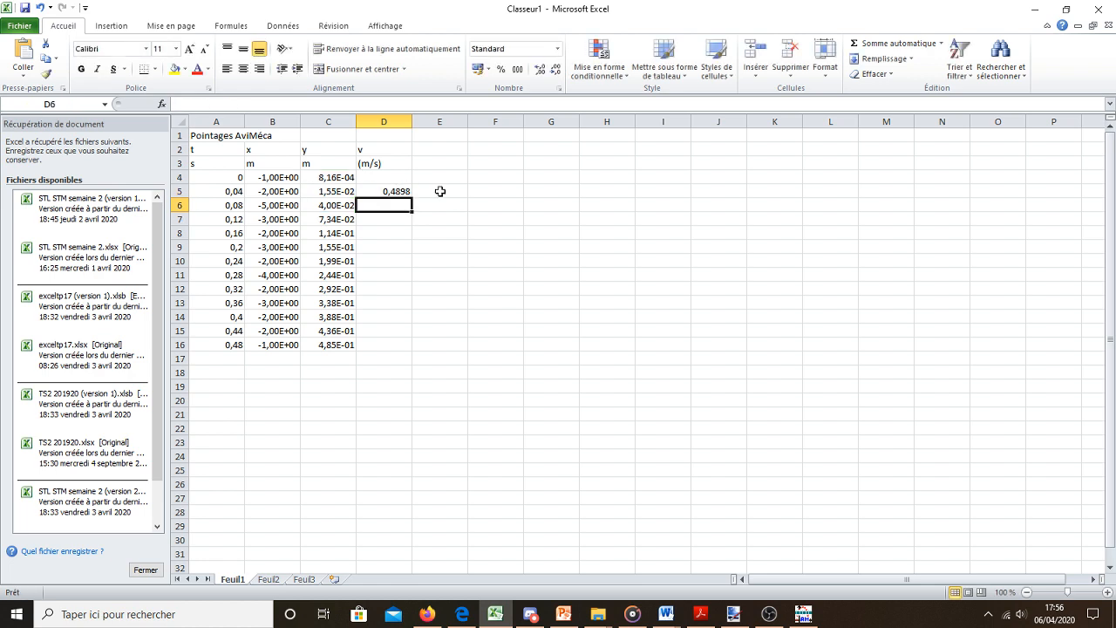
Step: Fill the velocity formula from D5 down through D6 and D7, one cell at a time, checking the cell references of each copy
click(401, 191)
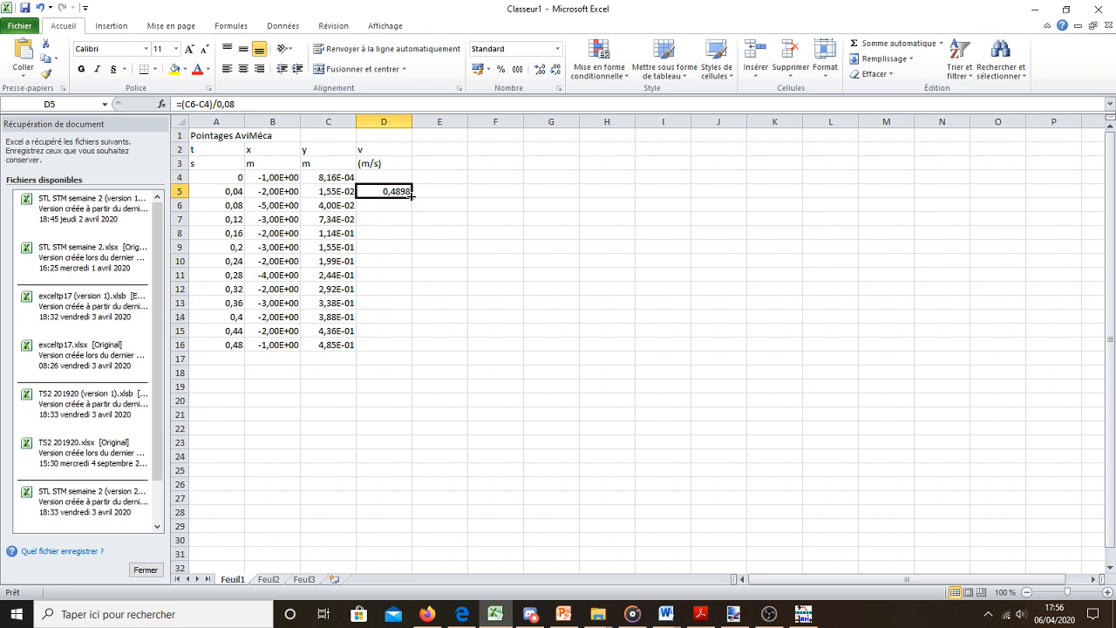
mouse_move(411, 196)
mouse_down()
mouse_move(404, 351)
mouse_move(407, 213)
mouse_up()
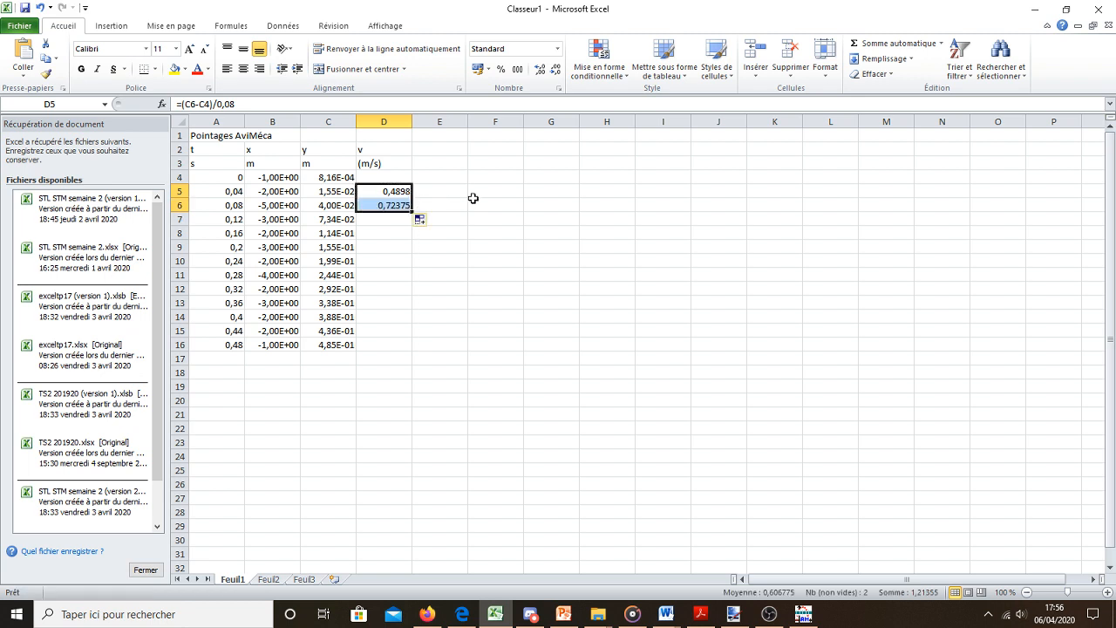
click(391, 205)
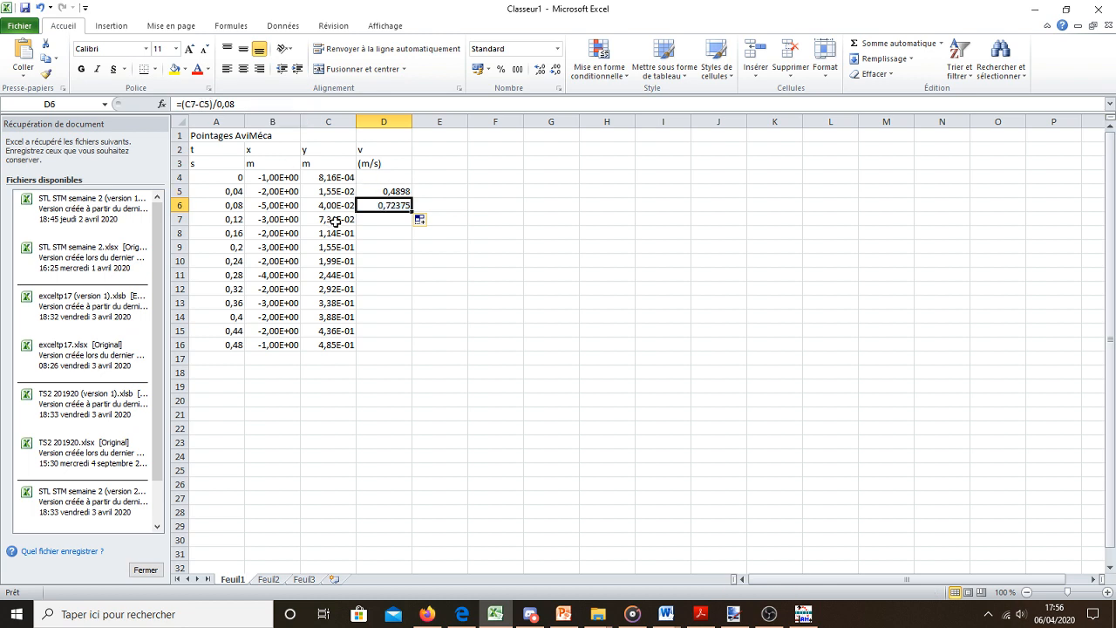
click(386, 192)
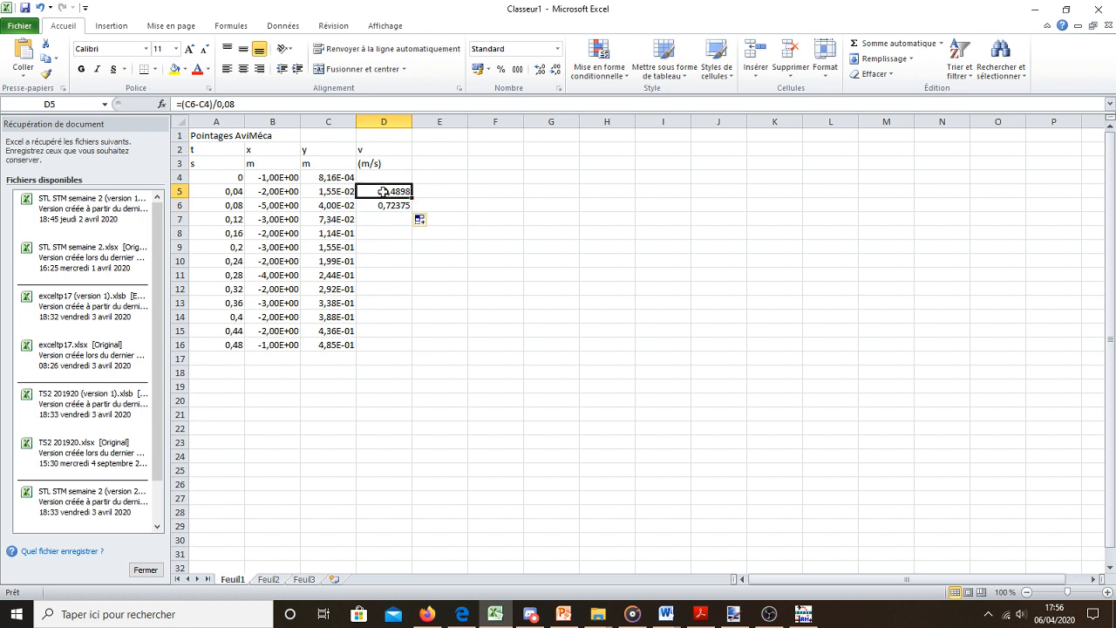
key(Down)
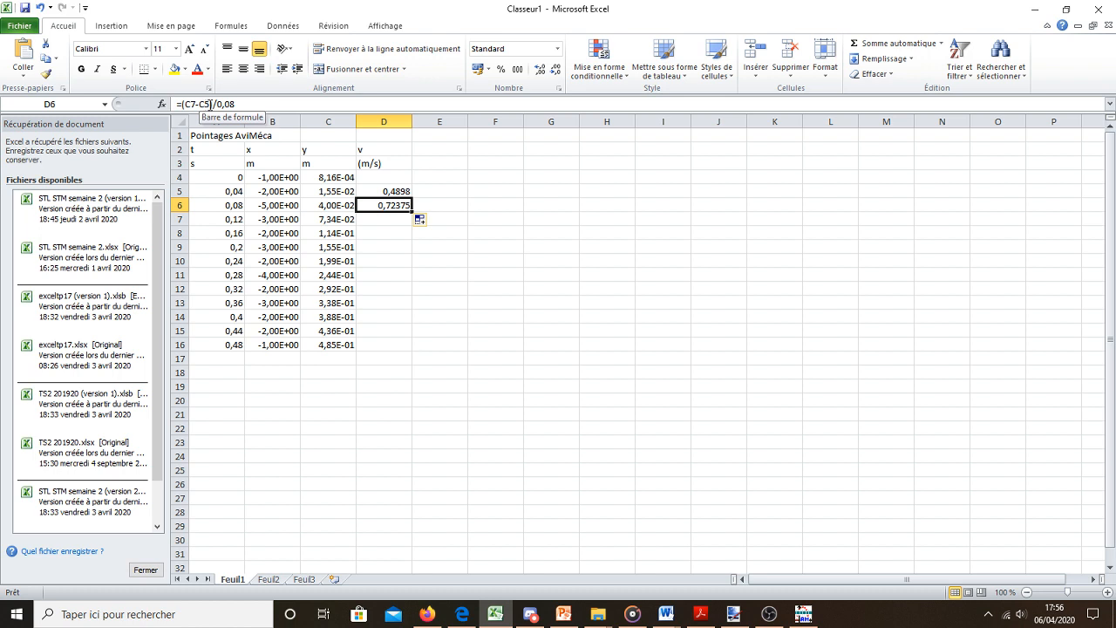
drag(411, 208, 410, 224)
click(393, 219)
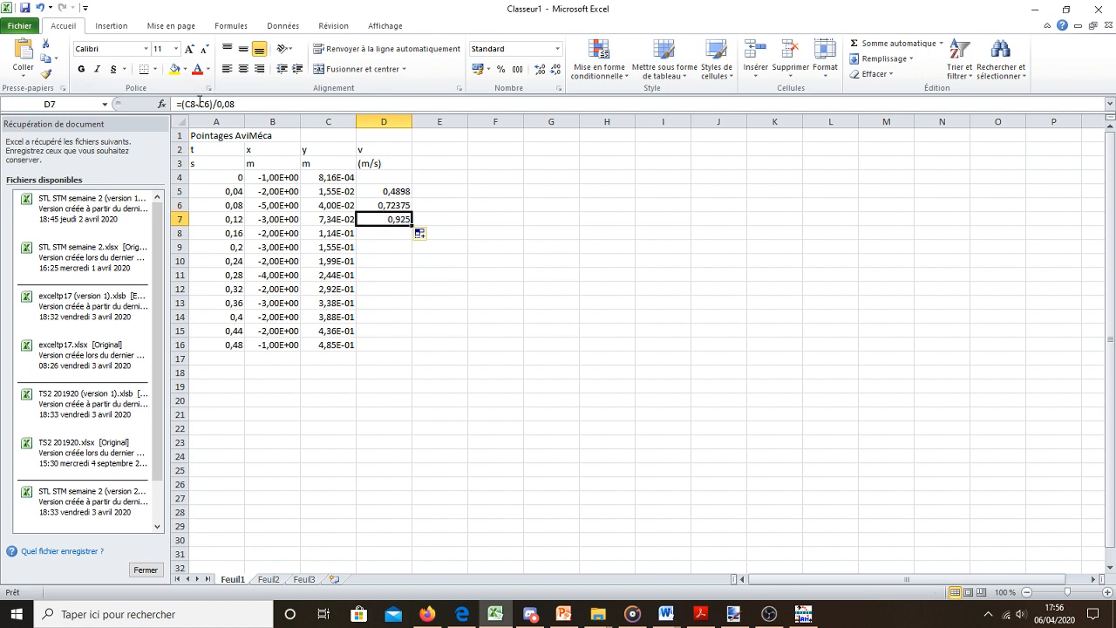